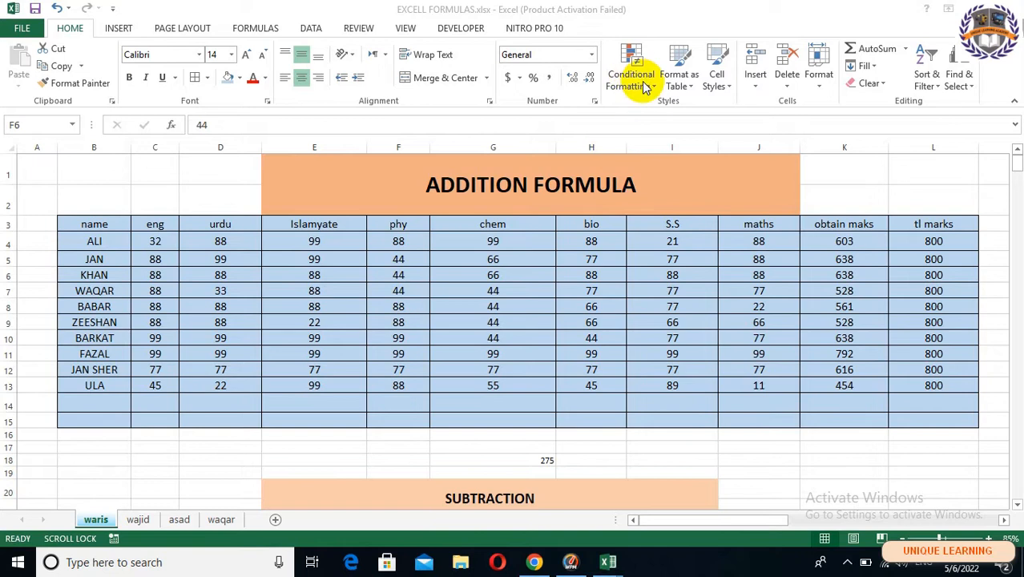
{"action": "left_click", "coordinate": [645, 85]}
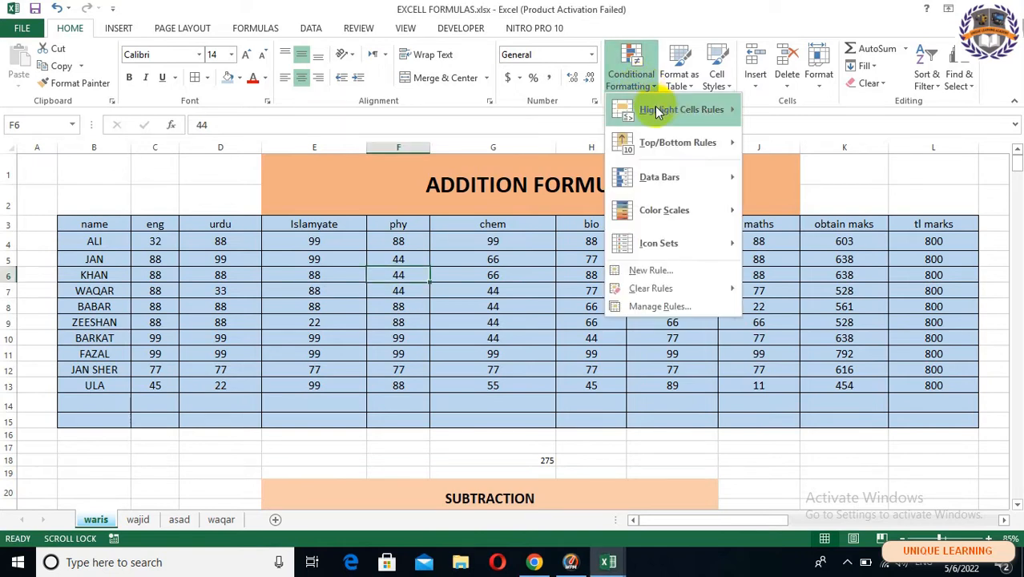
{"action": "mouse_move", "coordinate": [657, 110]}
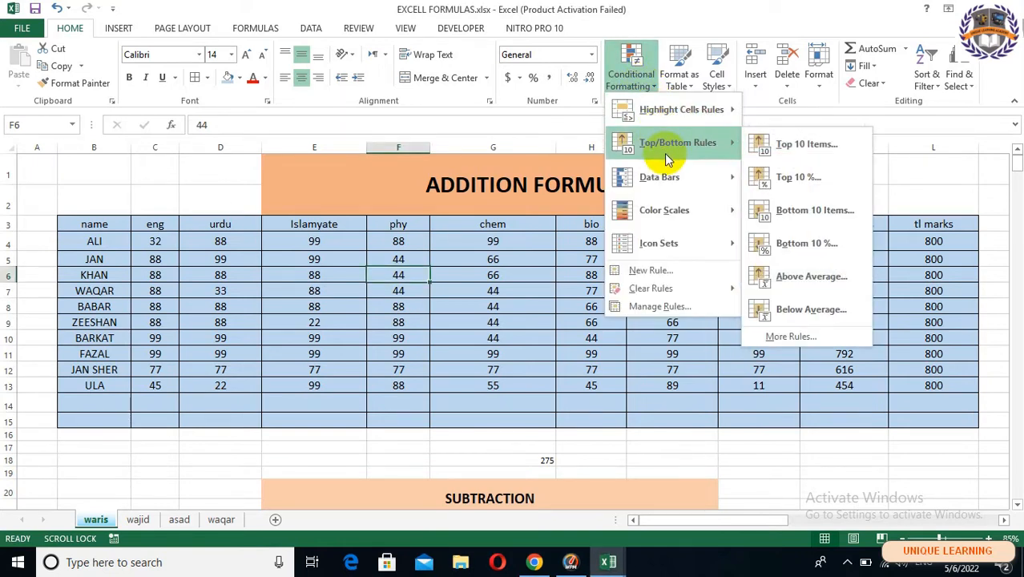
{"action": "mouse_move", "coordinate": [664, 182]}
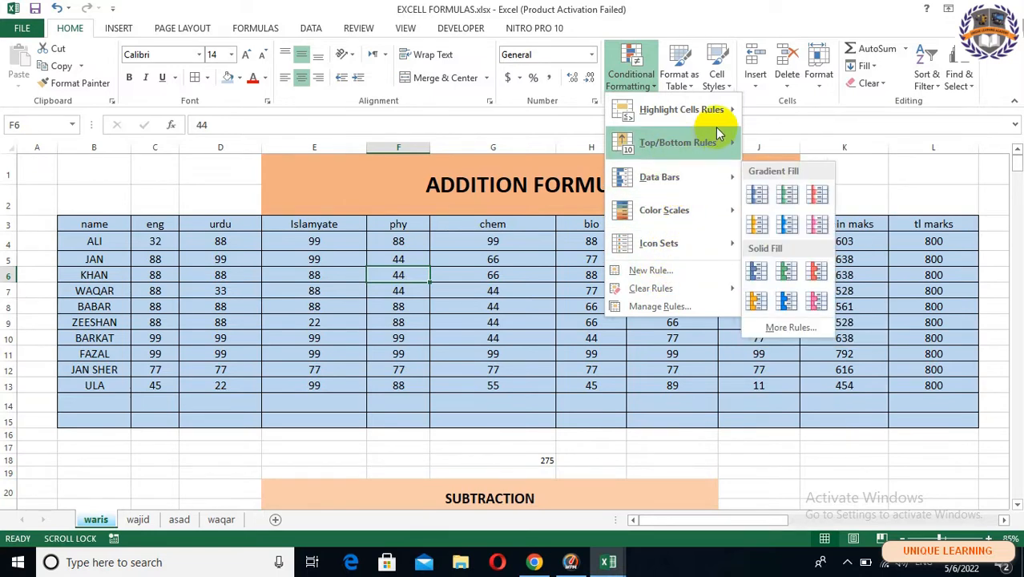
{"action": "left_click", "coordinate": [405, 253]}
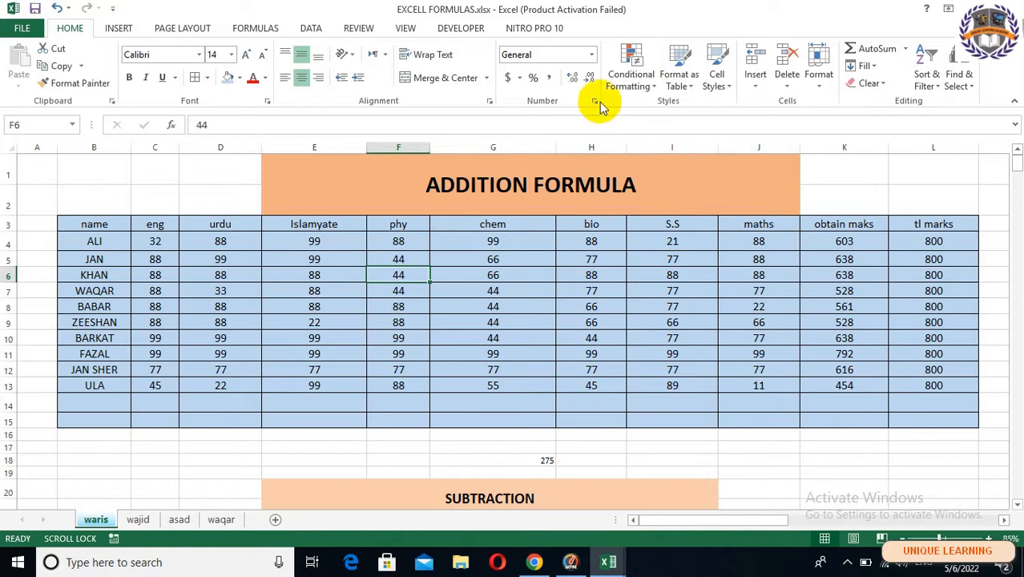
{"action": "left_click", "coordinate": [641, 76]}
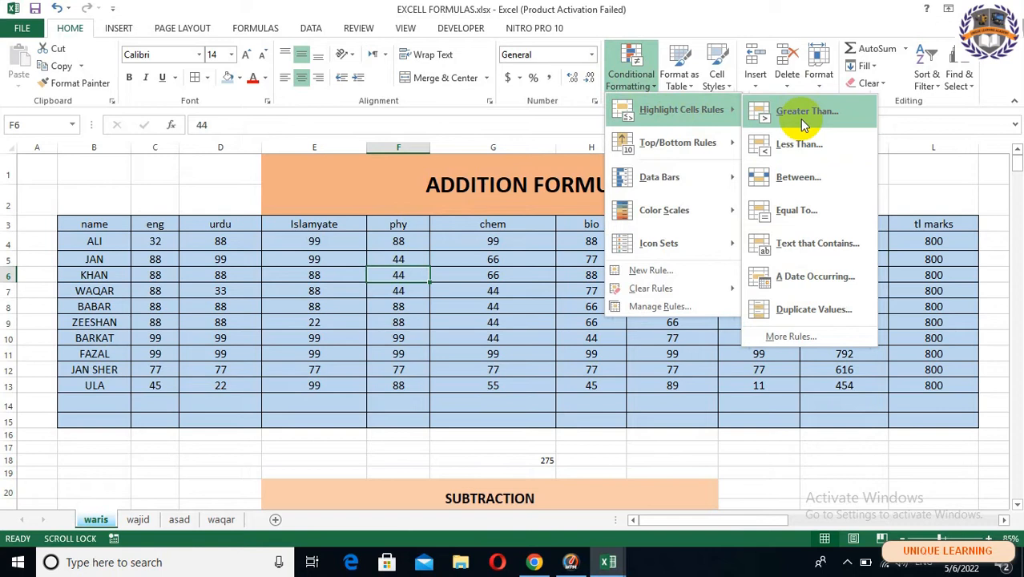
{"action": "left_click", "coordinate": [359, 261]}
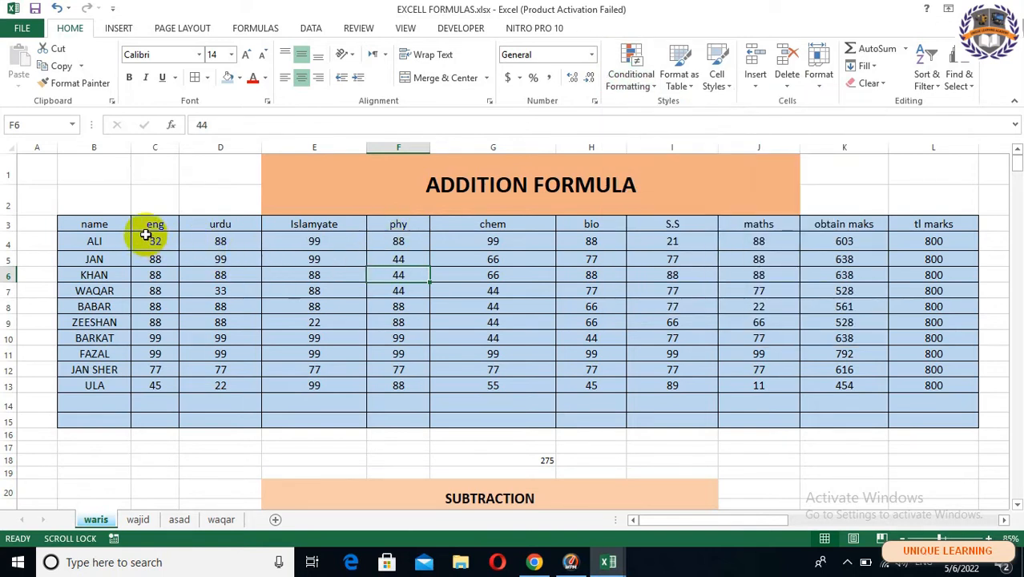
Highlight the values in C4:L13 that are greater than 90 with Yellow Fill with Dark Yellow Text.
{"action": "left_click_drag", "start_coordinate": [152, 241], "coordinate": [909, 384]}
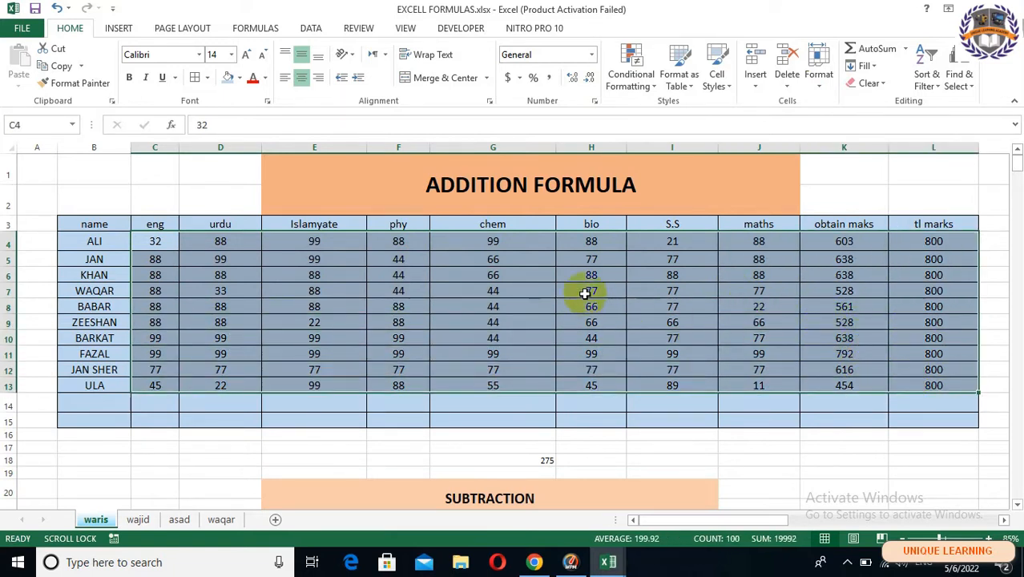
{"action": "left_click", "coordinate": [653, 88]}
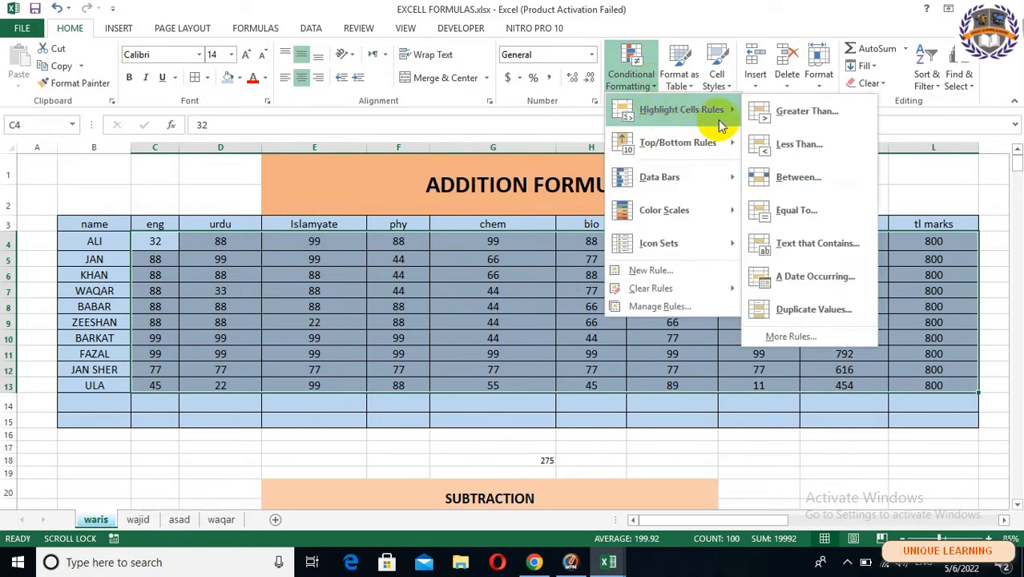
{"action": "left_click", "coordinate": [786, 128]}
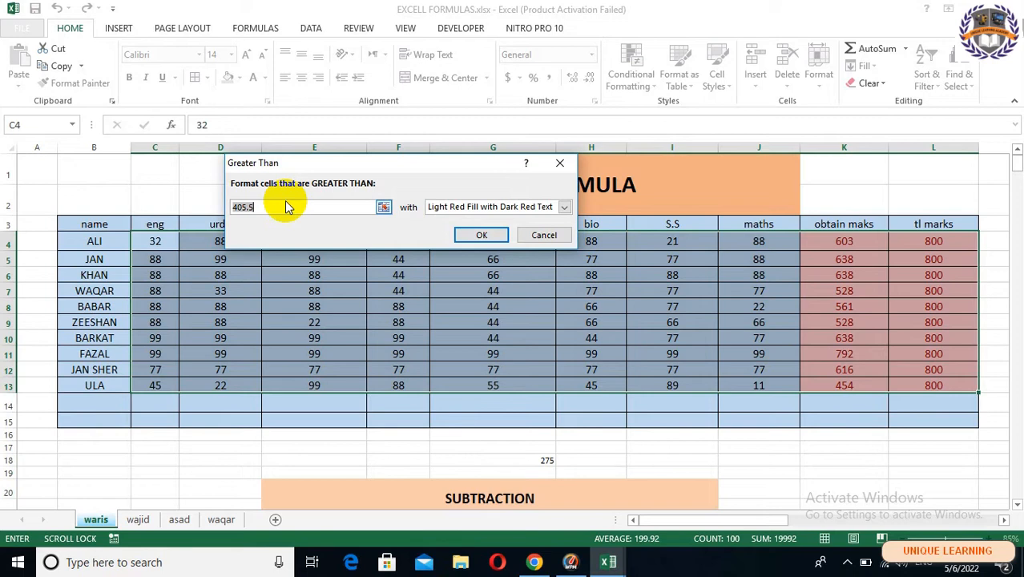
{"action": "type", "text": "90"}
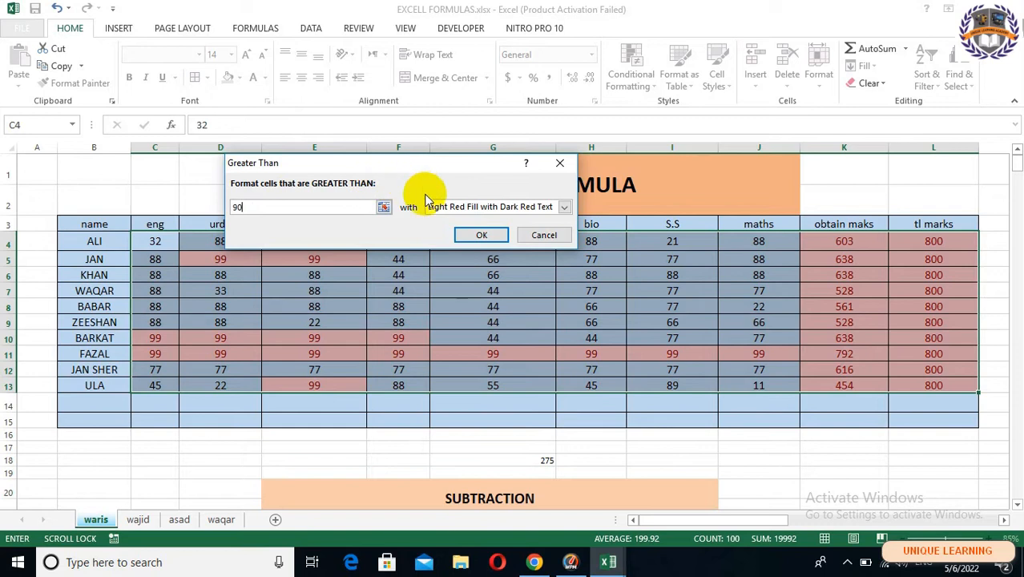
{"action": "left_click", "coordinate": [460, 210]}
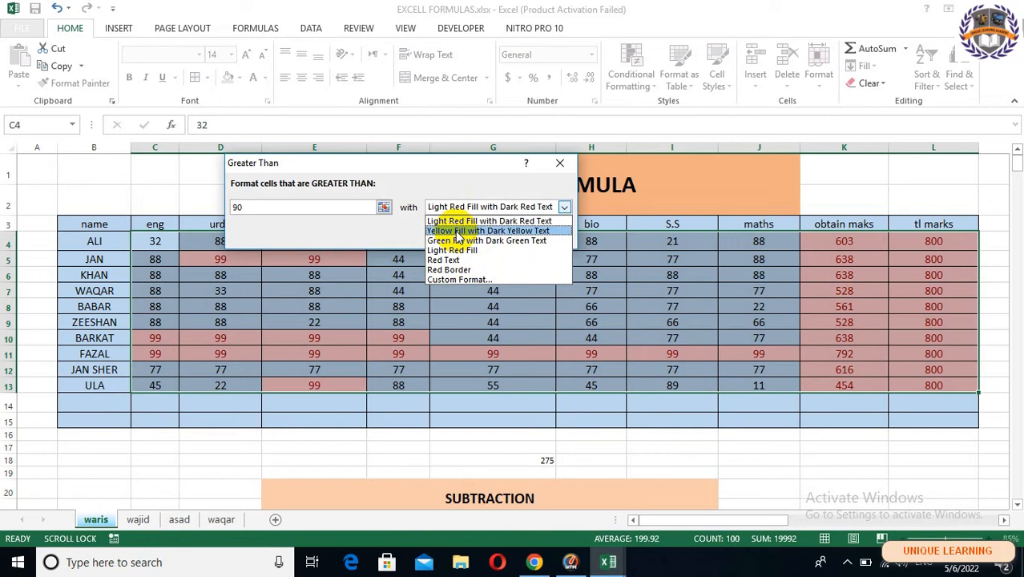
{"action": "left_click", "coordinate": [458, 231]}
{"action": "left_click", "coordinate": [482, 236]}
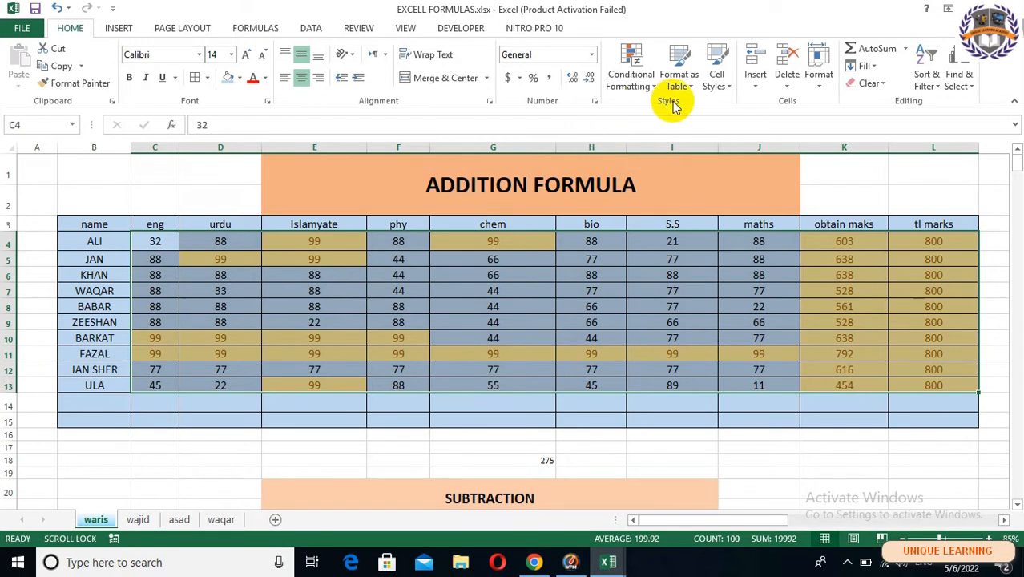
Add a Less Than rule to C4:L13 highlighting values below 40 with Light Red Fill with Dark Red Text.
{"action": "left_click", "coordinate": [654, 85]}
{"action": "mouse_move", "coordinate": [713, 108]}
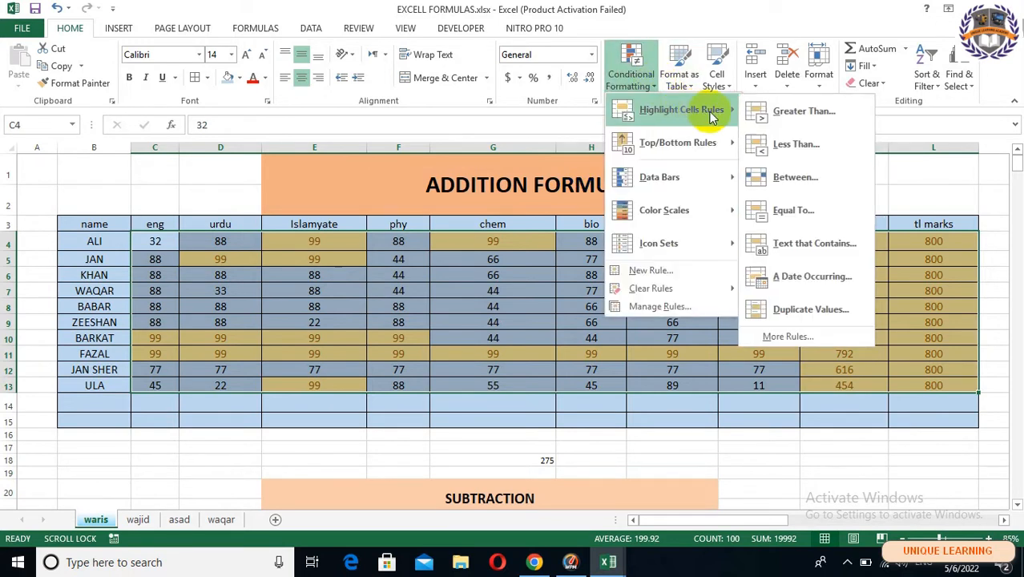
{"action": "left_click", "coordinate": [775, 146]}
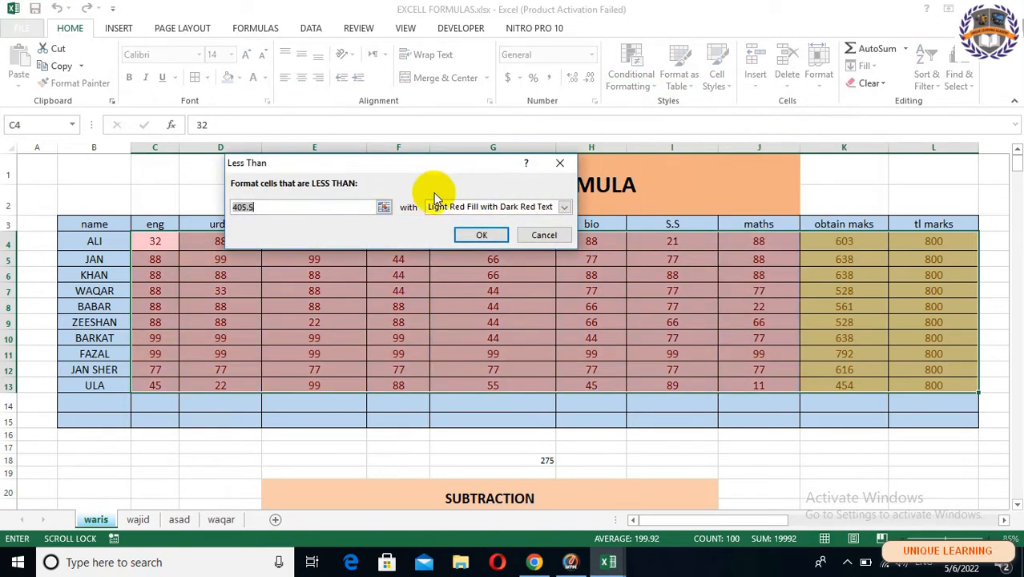
{"action": "left_click", "coordinate": [334, 206]}
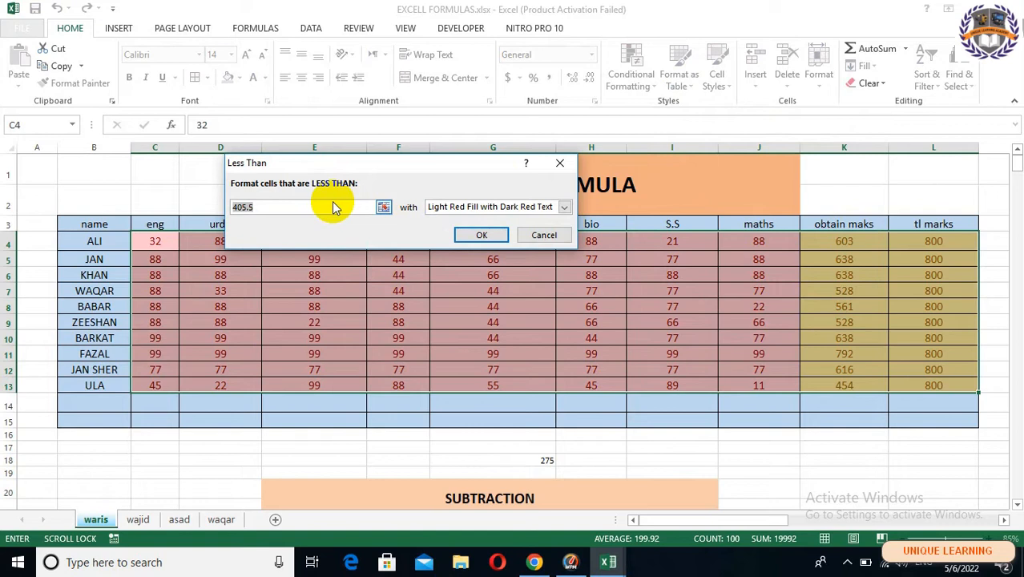
{"action": "left_click_drag", "start_coordinate": [275, 208], "coordinate": [213, 201]}
{"action": "type", "text": "40"}
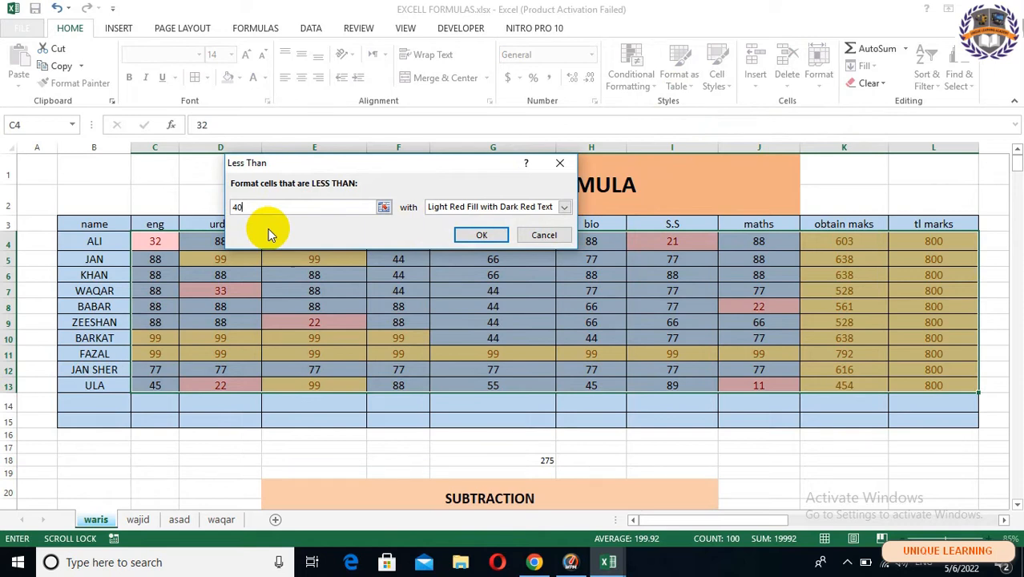
{"action": "left_click", "coordinate": [509, 207]}
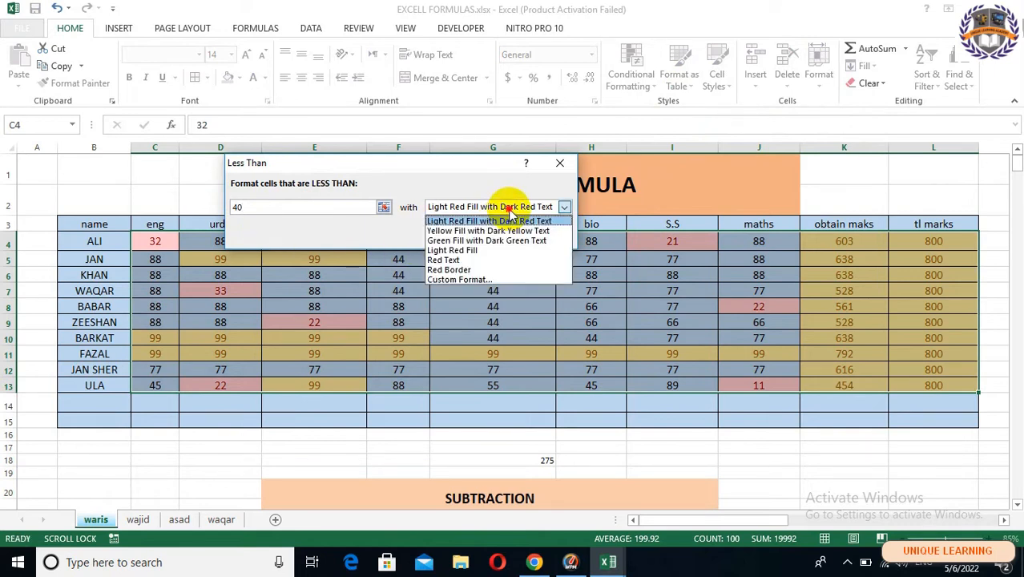
{"action": "left_click", "coordinate": [458, 222]}
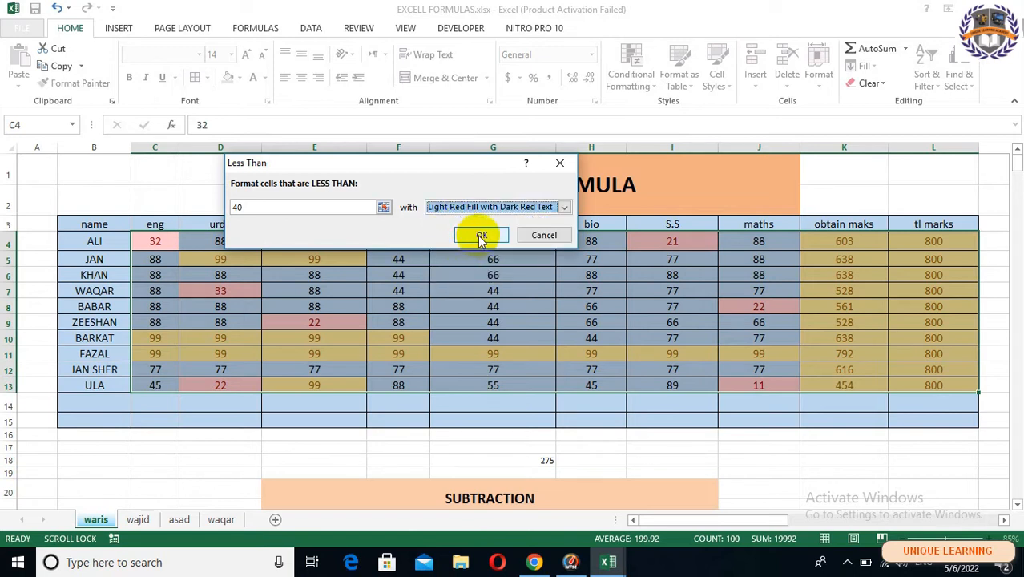
{"action": "left_click", "coordinate": [481, 233]}
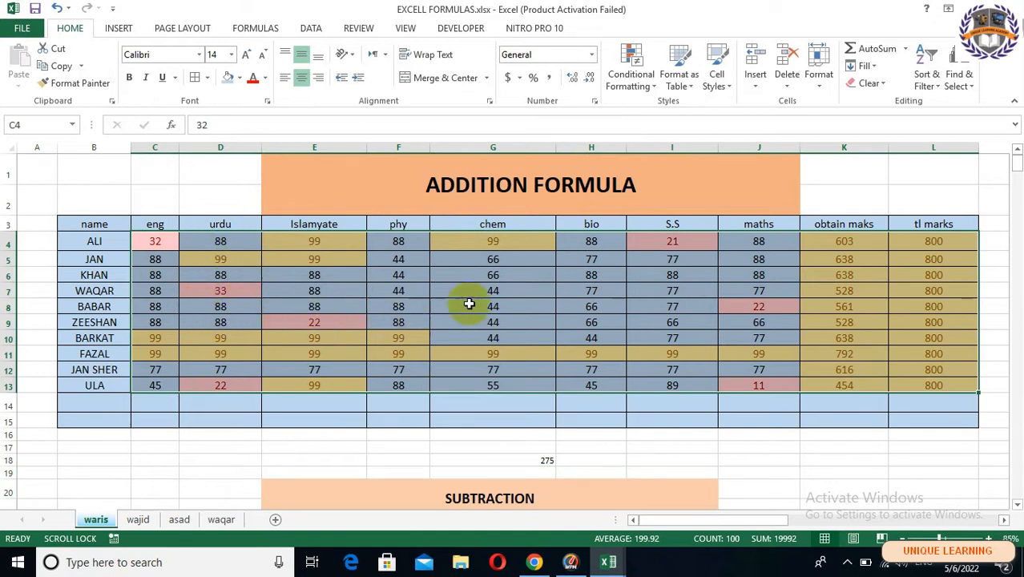
Try to copy the plain formatting of empty cell G15 onto the range C4:L13 with Format Painter.
{"action": "left_click", "coordinate": [502, 415]}
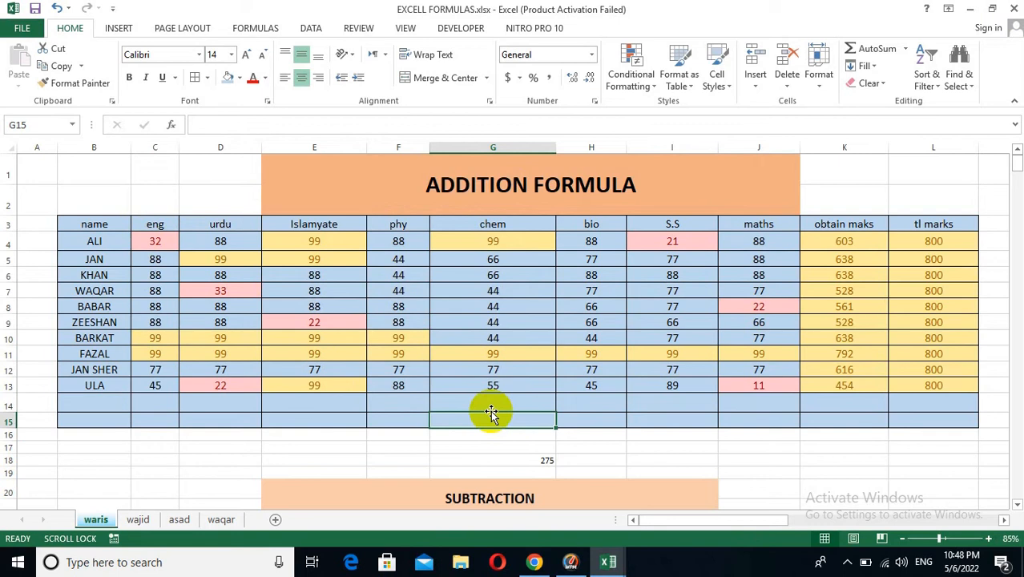
{"action": "left_click", "coordinate": [74, 83]}
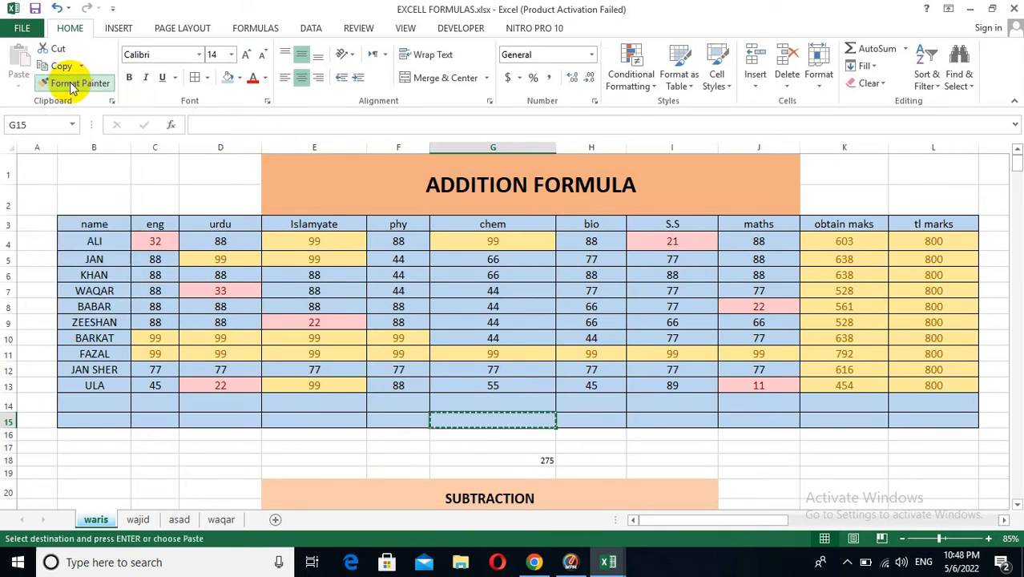
{"action": "mouse_move", "coordinate": [154, 231]}
{"action": "left_mouse_down"}
{"action": "mouse_move", "coordinate": [295, 290]}
{"action": "mouse_move", "coordinate": [927, 367]}
{"action": "mouse_move", "coordinate": [930, 389]}
{"action": "left_mouse_up"}
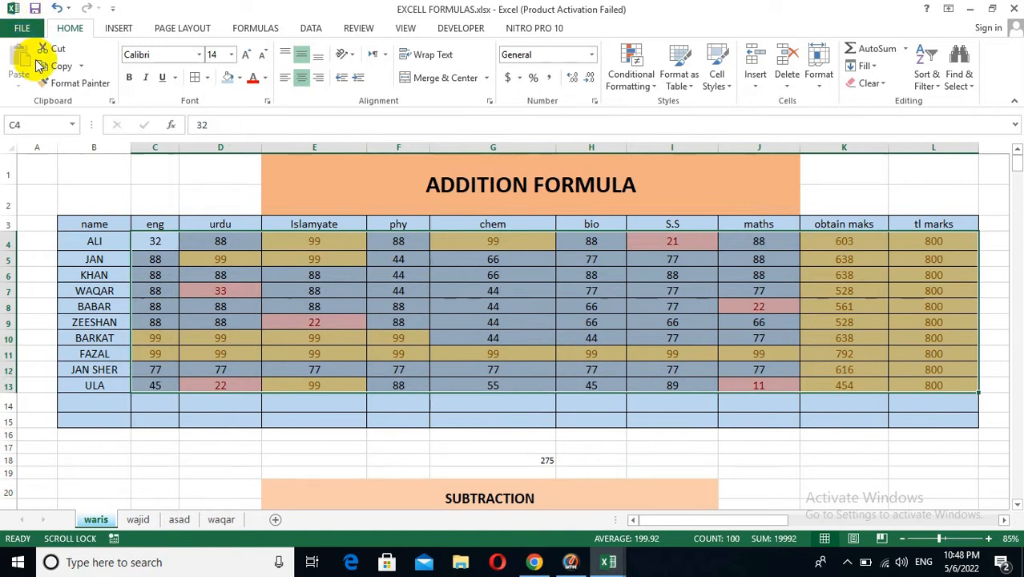
Try to paint the formatting of C4:L13 onto the empty table row starting at cell E15.
{"action": "left_click", "coordinate": [72, 83]}
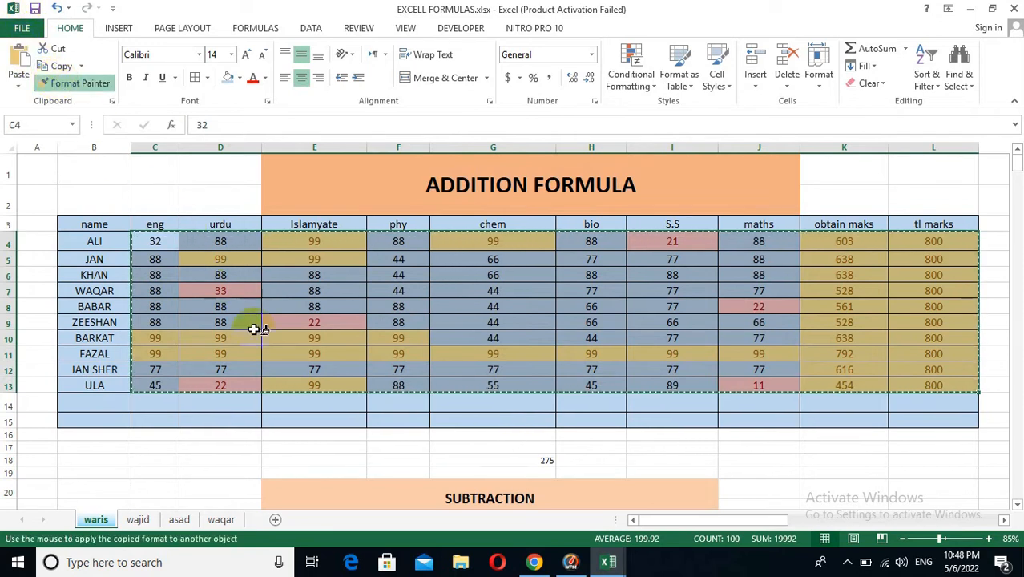
{"action": "left_click", "coordinate": [278, 422]}
{"action": "key", "text": "Return"}
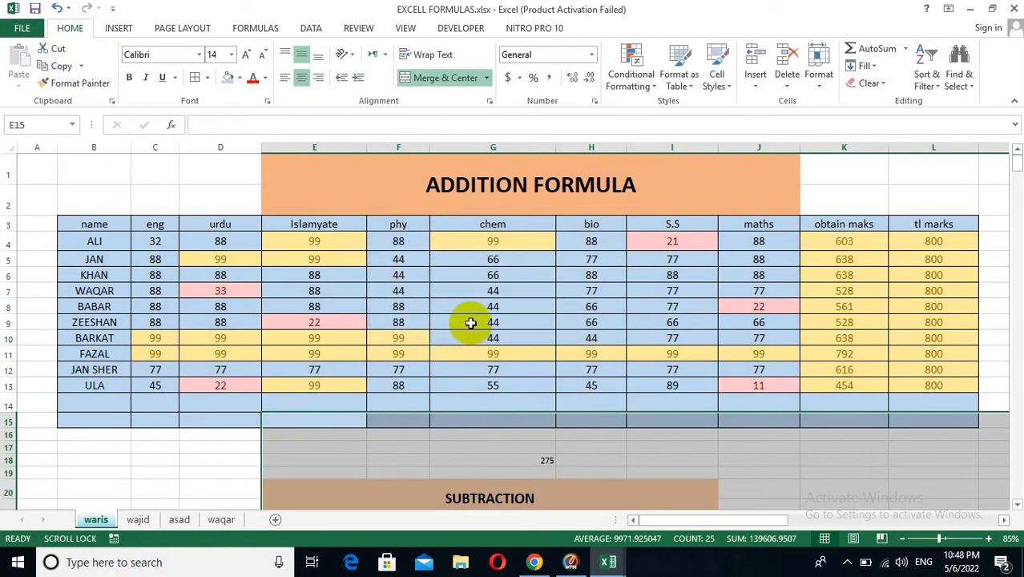
Try to paint the plain formatting of empty cell E14 over the highlighted marks, cancelling the accidental replacement of cell data.
{"action": "left_click", "coordinate": [343, 405]}
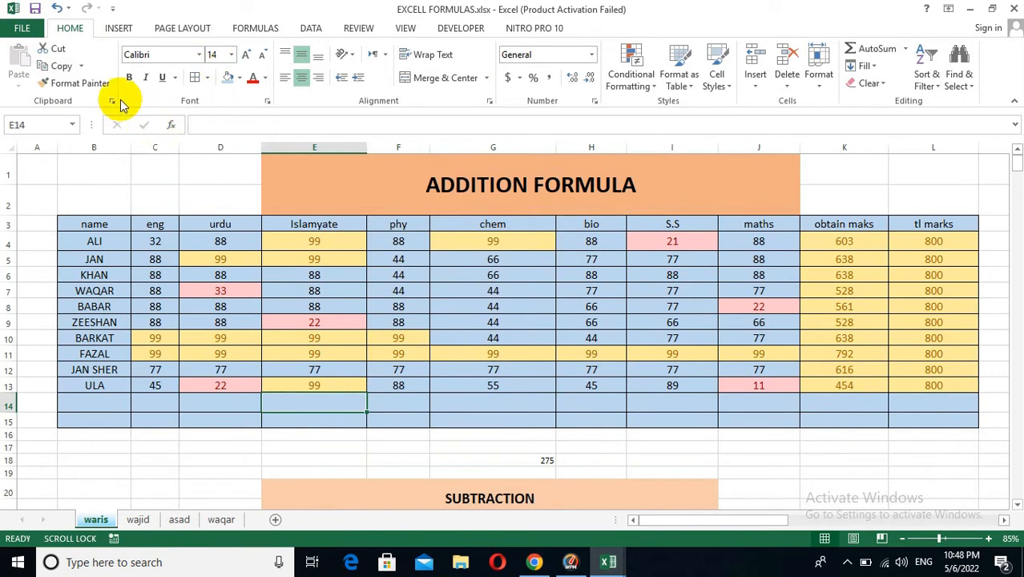
{"action": "left_click", "coordinate": [81, 83]}
{"action": "left_click_drag", "start_coordinate": [173, 242], "coordinate": [353, 275]}
{"action": "left_click_drag", "start_coordinate": [366, 275], "coordinate": [719, 370]}
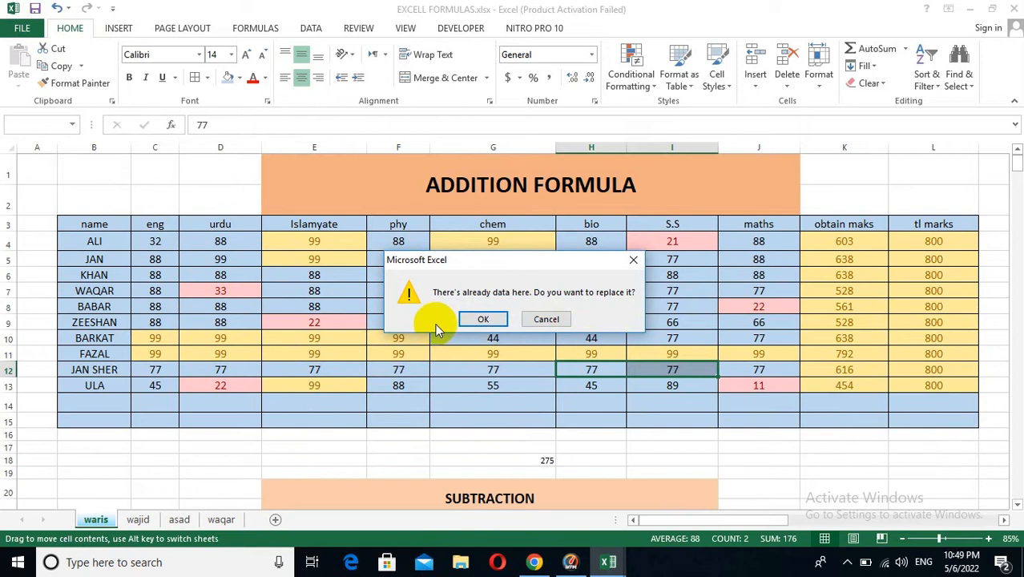
{"action": "key", "text": "Escape"}
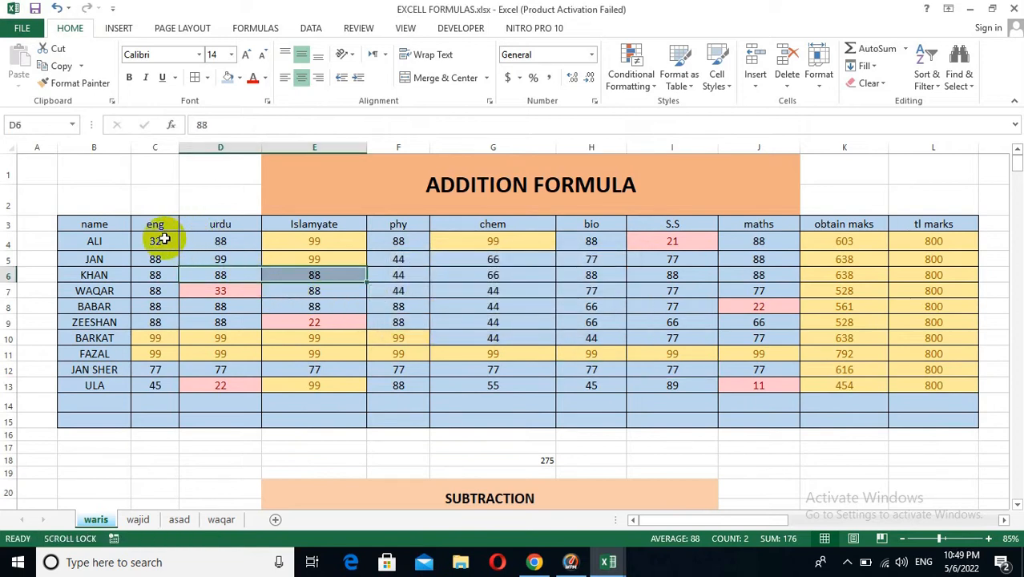
Remove the conditional highlighting from C4:L13 by copying the plain formatting of empty cell D15 onto it with Format Painter.
{"action": "left_click", "coordinate": [208, 419]}
{"action": "left_click", "coordinate": [80, 83]}
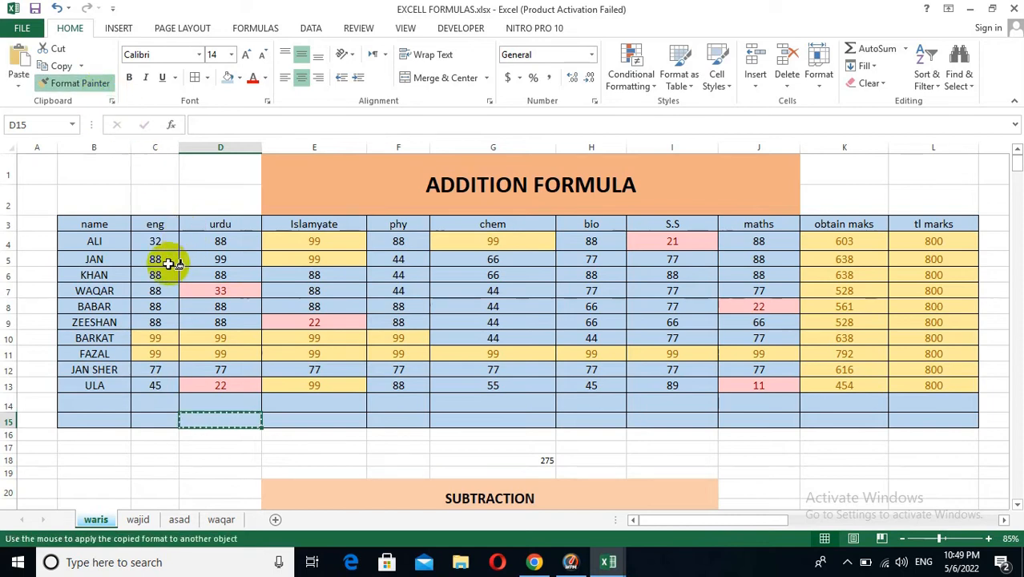
{"action": "mouse_move", "coordinate": [161, 242]}
{"action": "left_mouse_down"}
{"action": "mouse_move", "coordinate": [332, 308]}
{"action": "mouse_move", "coordinate": [909, 468]}
{"action": "mouse_move", "coordinate": [984, 398]}
{"action": "mouse_move", "coordinate": [945, 387]}
{"action": "left_mouse_up"}
{"action": "left_click", "coordinate": [713, 400]}
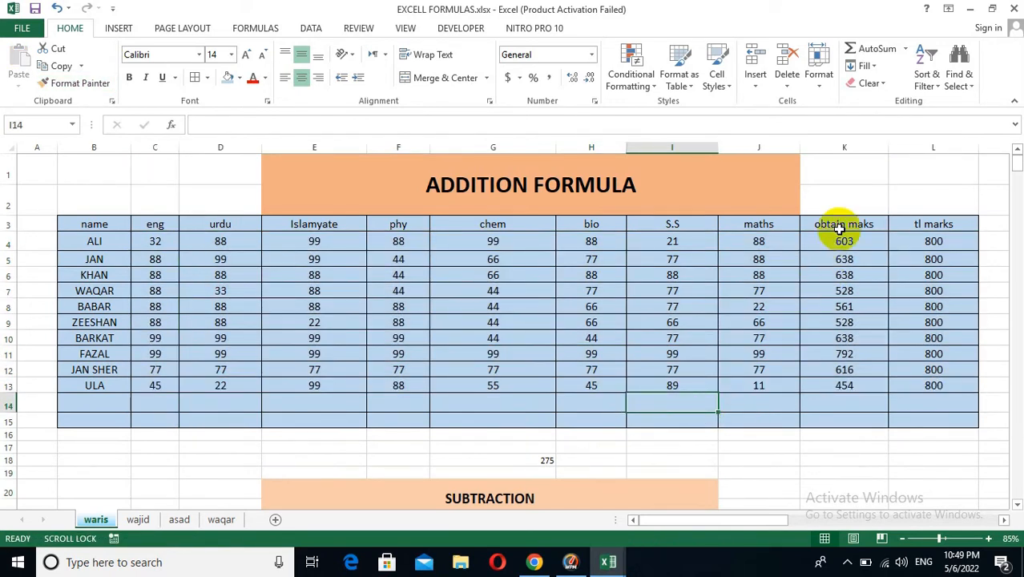
{"action": "left_click", "coordinate": [631, 76]}
{"action": "mouse_move", "coordinate": [663, 109]}
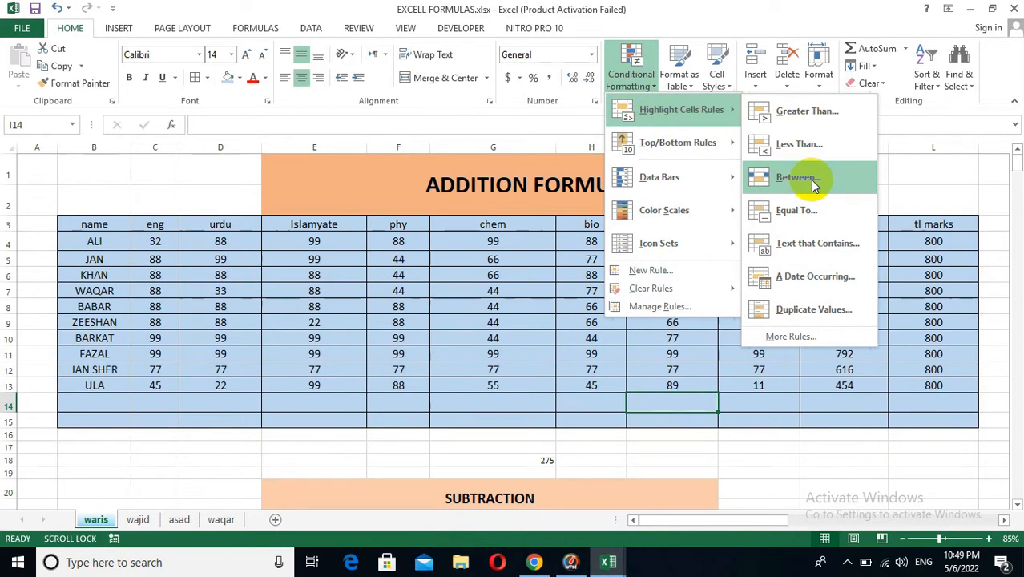
{"action": "left_click", "coordinate": [833, 174]}
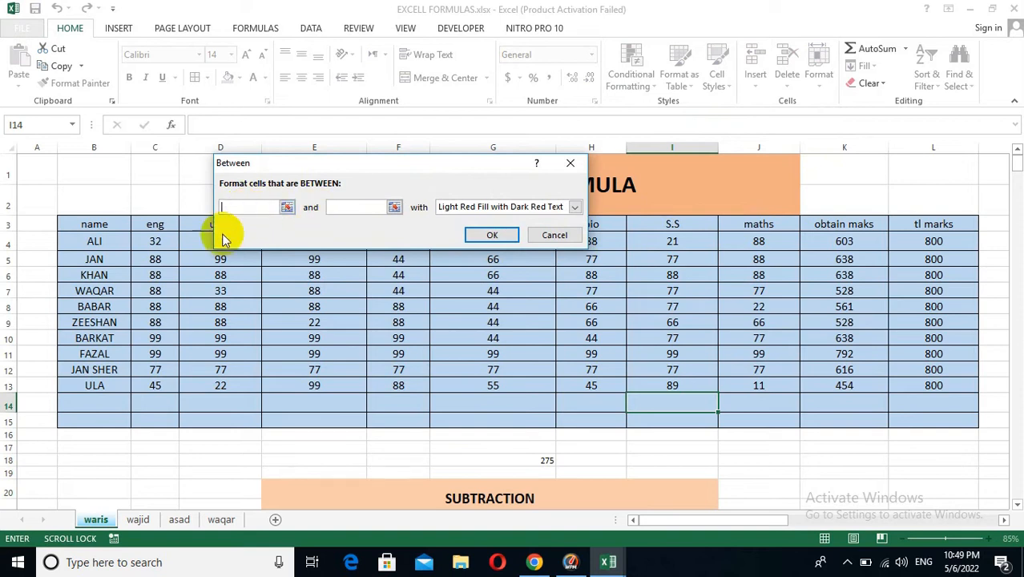
{"action": "key", "text": "Escape"}
Highlight marks between 20 and 40 in C4:J13 with a Between rule using Light Red Fill with Dark Red Text.
{"action": "left_click", "coordinate": [172, 245]}
{"action": "left_click_drag", "start_coordinate": [172, 248], "coordinate": [759, 385]}
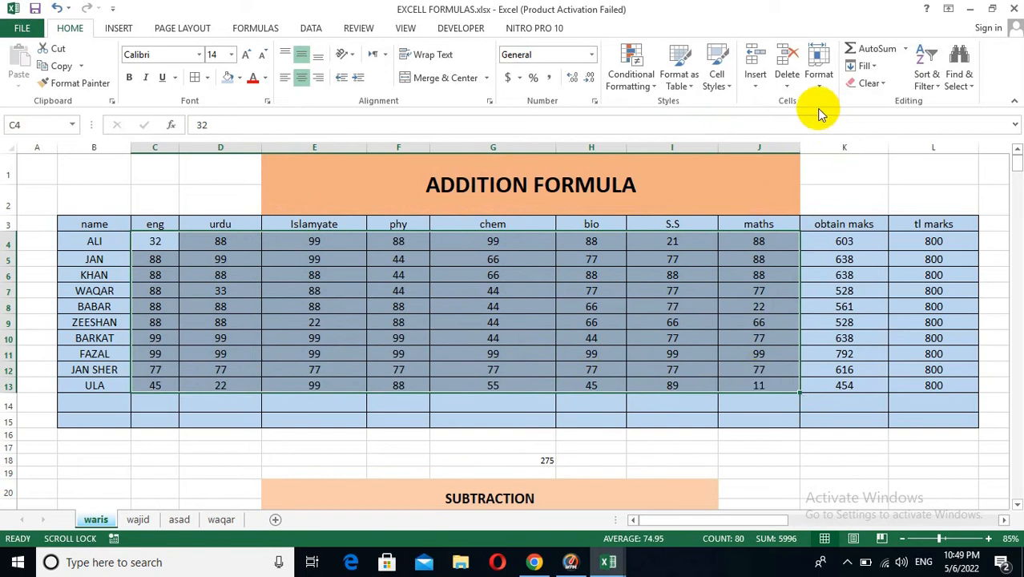
{"action": "left_click", "coordinate": [641, 95]}
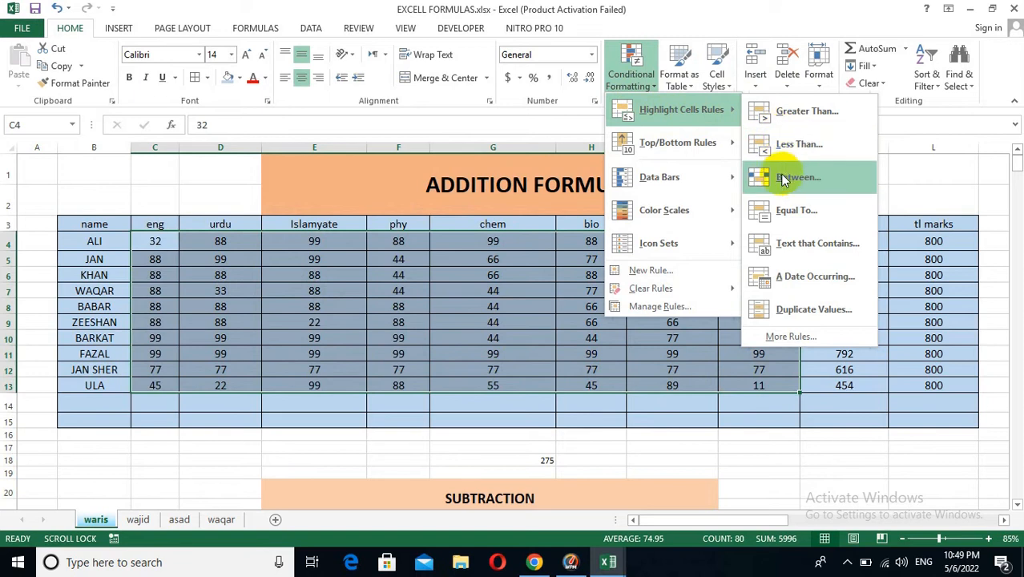
{"action": "left_click", "coordinate": [789, 177]}
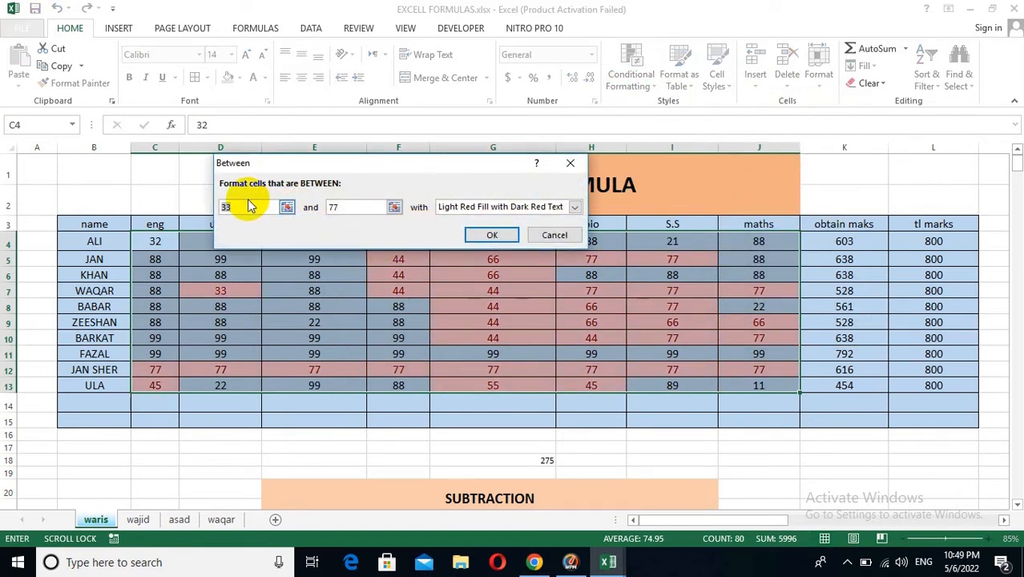
{"action": "type", "text": "20"}
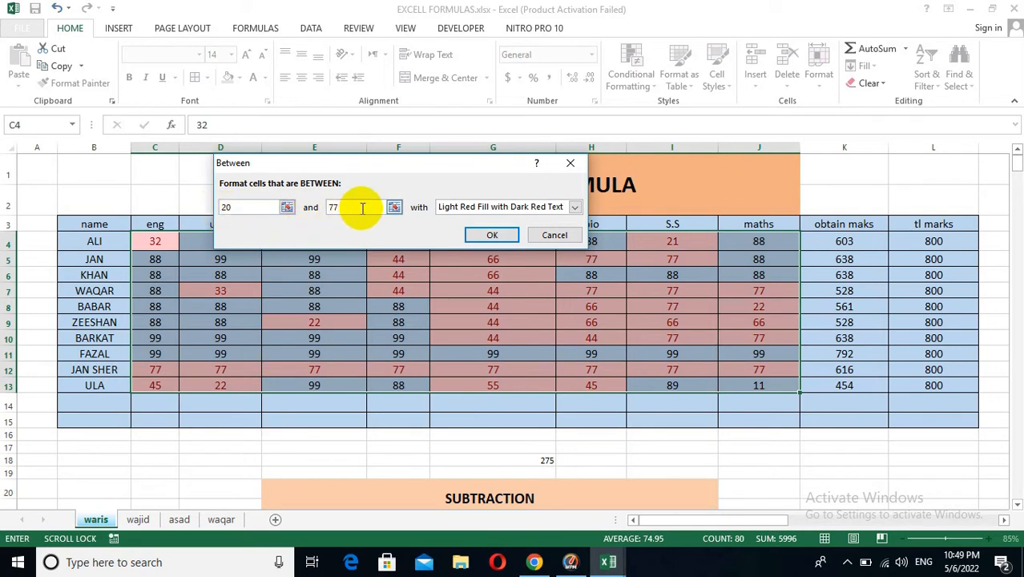
{"action": "double_click", "coordinate": [332, 207]}
{"action": "type", "text": "4"}
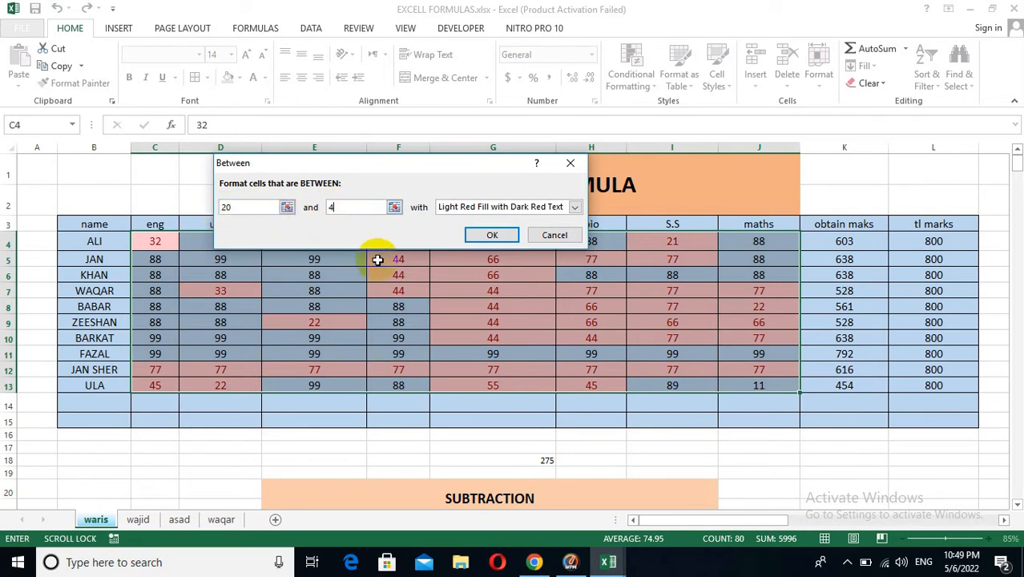
{"action": "type", "text": "0"}
{"action": "left_click", "coordinate": [491, 237]}
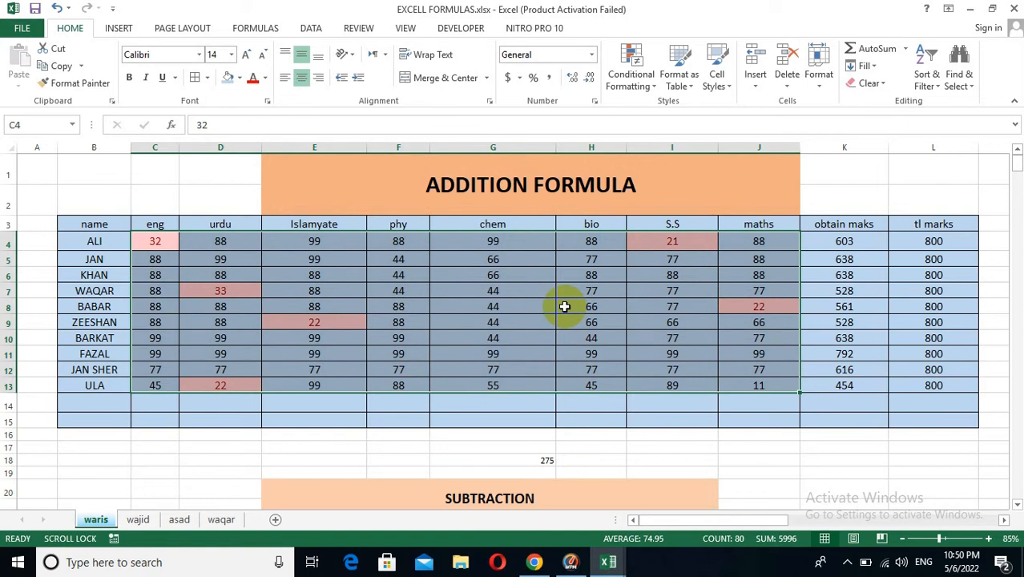
Clear the conditional highlights from B3:K14 by copying the plain formatting of empty cell D15 with Format Painter.
{"action": "left_click", "coordinate": [239, 78]}
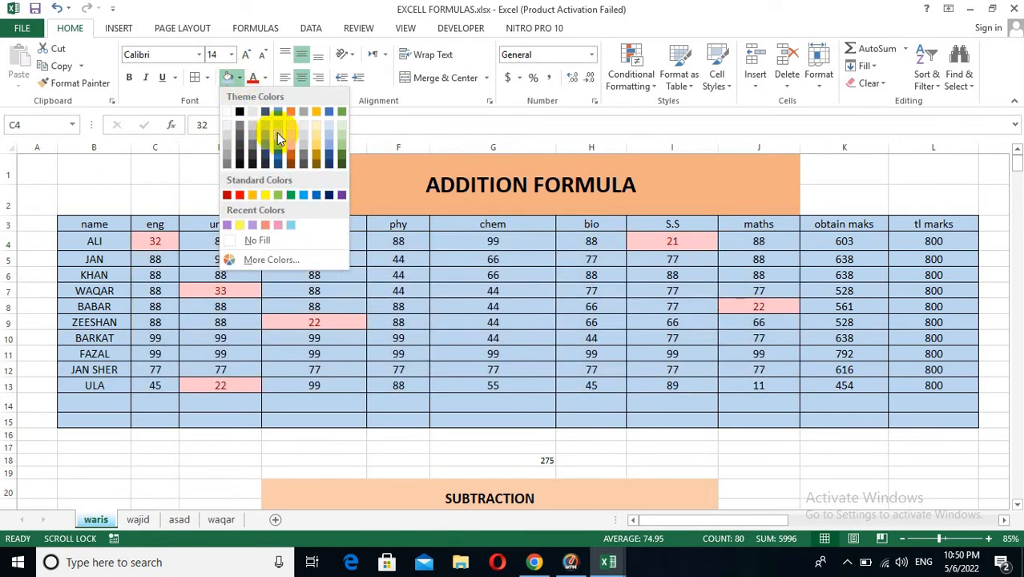
{"action": "left_click", "coordinate": [278, 138]}
{"action": "left_click", "coordinate": [222, 452]}
{"action": "left_click", "coordinate": [236, 419]}
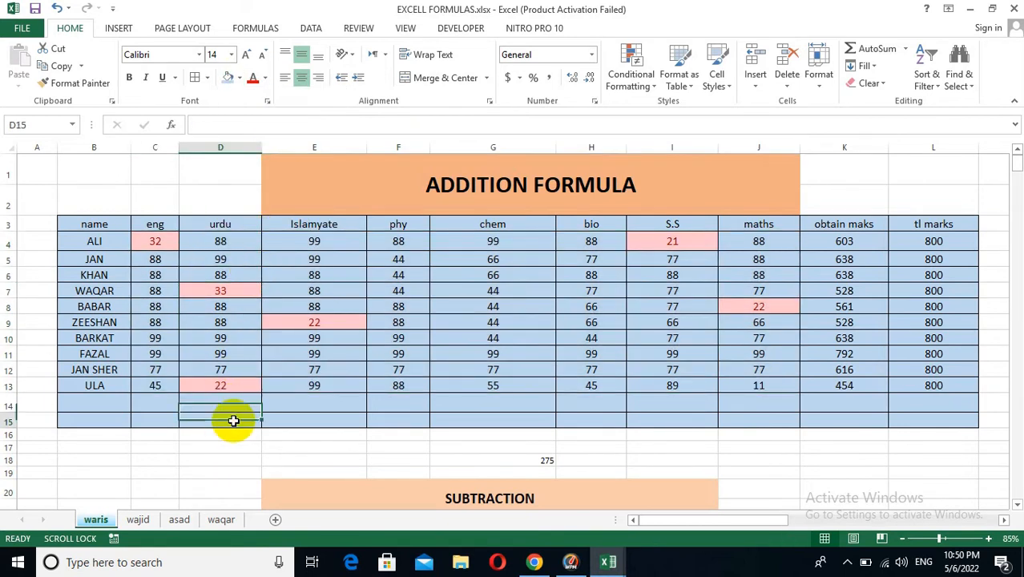
{"action": "left_click", "coordinate": [78, 83]}
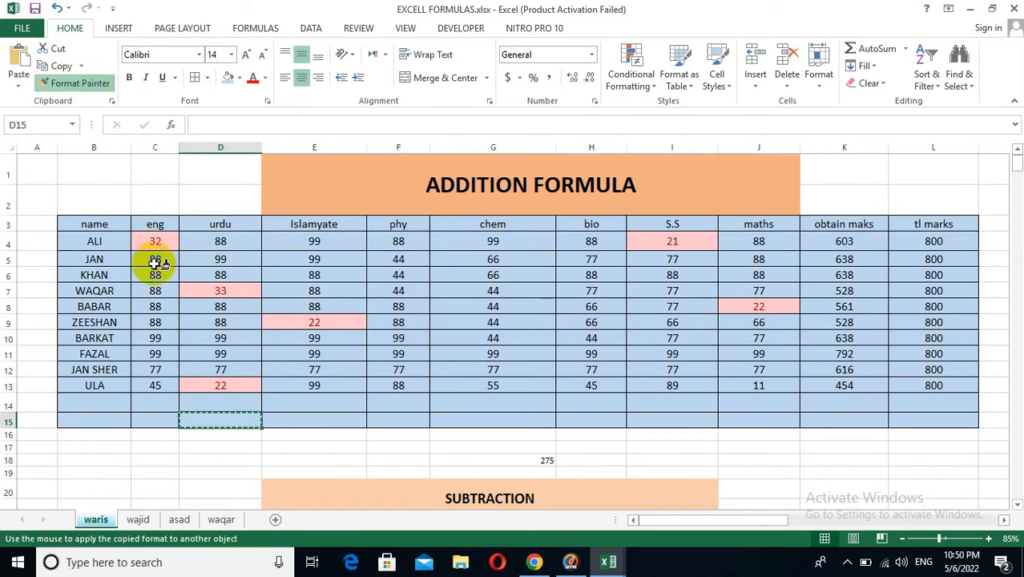
{"action": "mouse_move", "coordinate": [101, 224]}
{"action": "left_mouse_down"}
{"action": "mouse_move", "coordinate": [304, 292]}
{"action": "mouse_move", "coordinate": [832, 402]}
{"action": "left_mouse_up"}
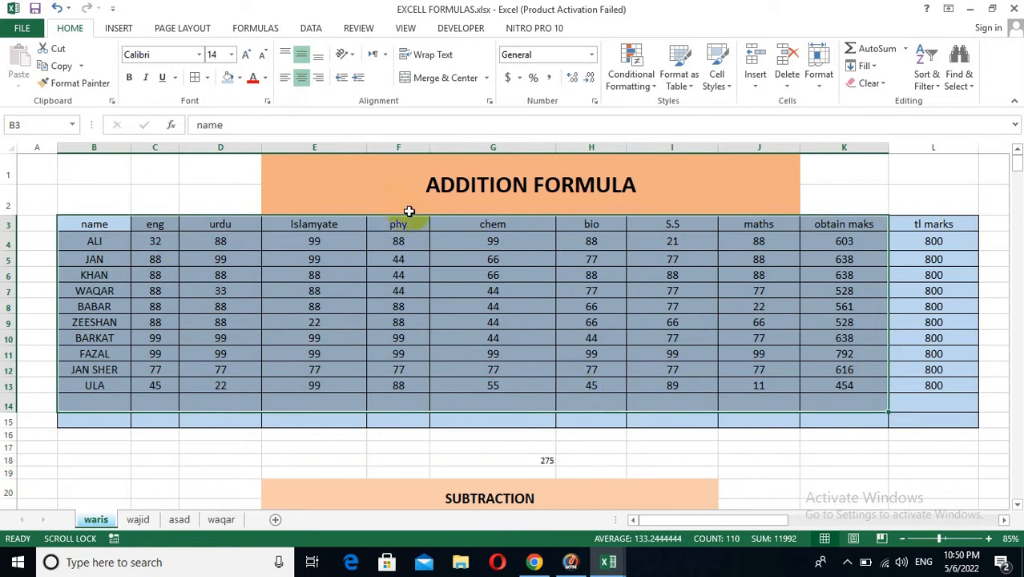
Preview a Text That Contains rule on B3:K14 for a student's name with Light Red Fill with Dark Red Text, and cancel it.
{"action": "left_click", "coordinate": [637, 74]}
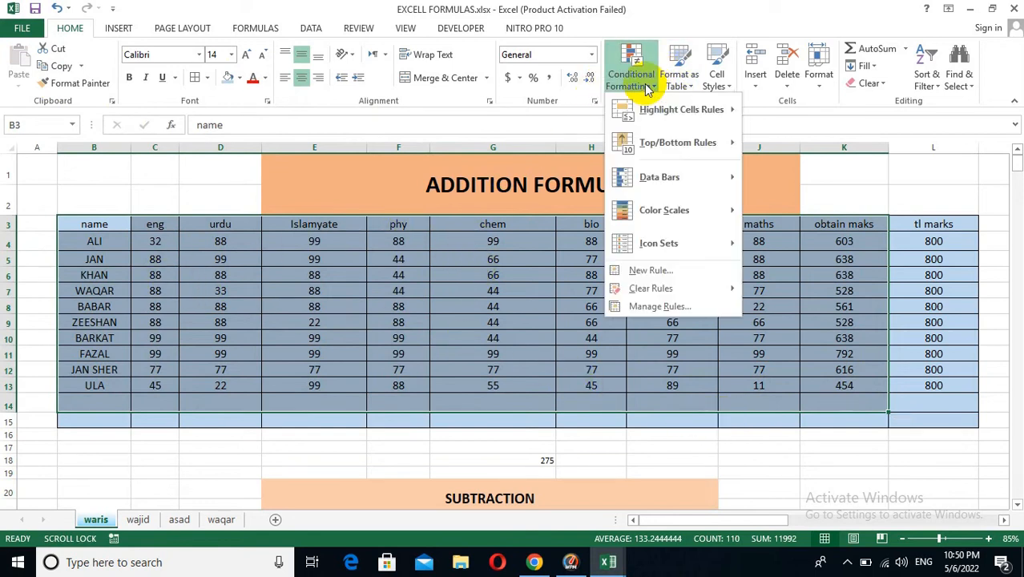
{"action": "mouse_move", "coordinate": [653, 110]}
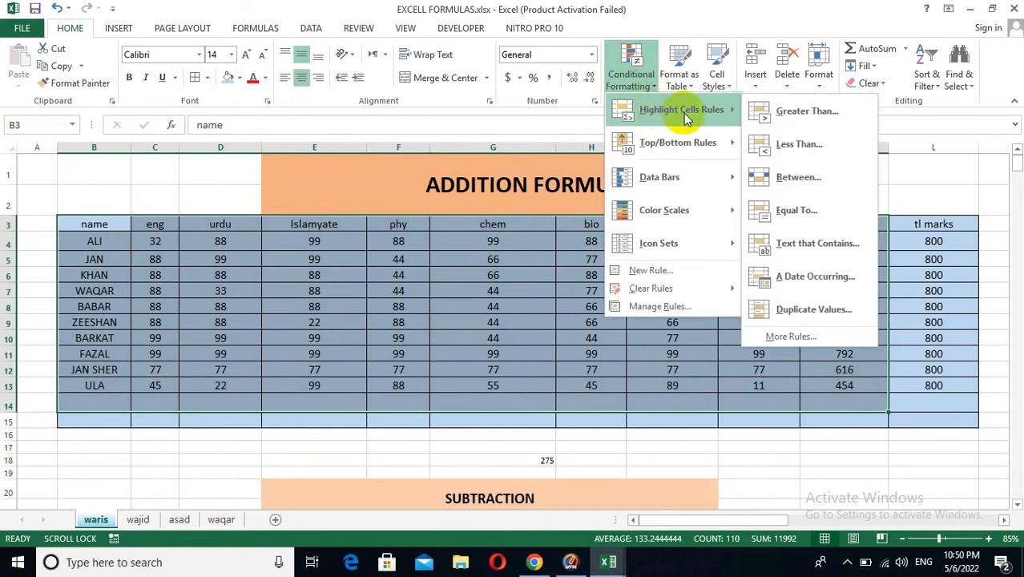
{"action": "left_click", "coordinate": [805, 248]}
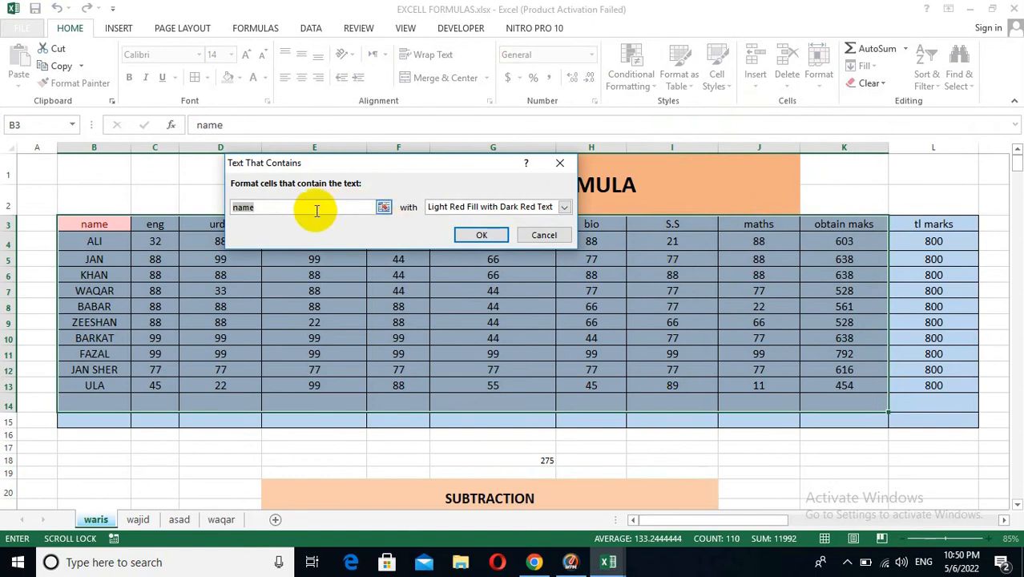
{"action": "key", "text": "BackSpace"}
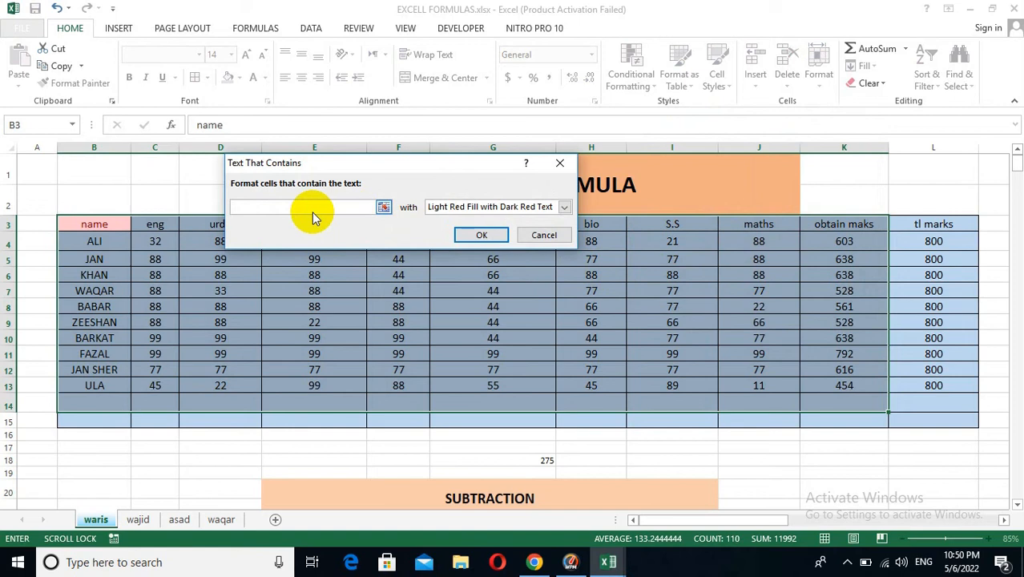
{"action": "type", "text": "KHAN"}
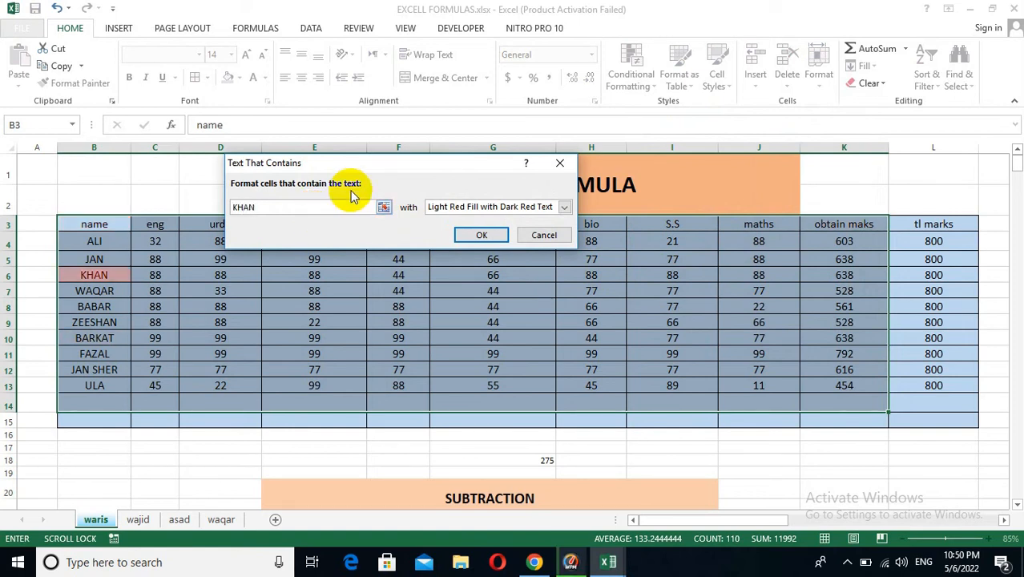
{"action": "left_click_drag", "start_coordinate": [394, 164], "coordinate": [513, 78]}
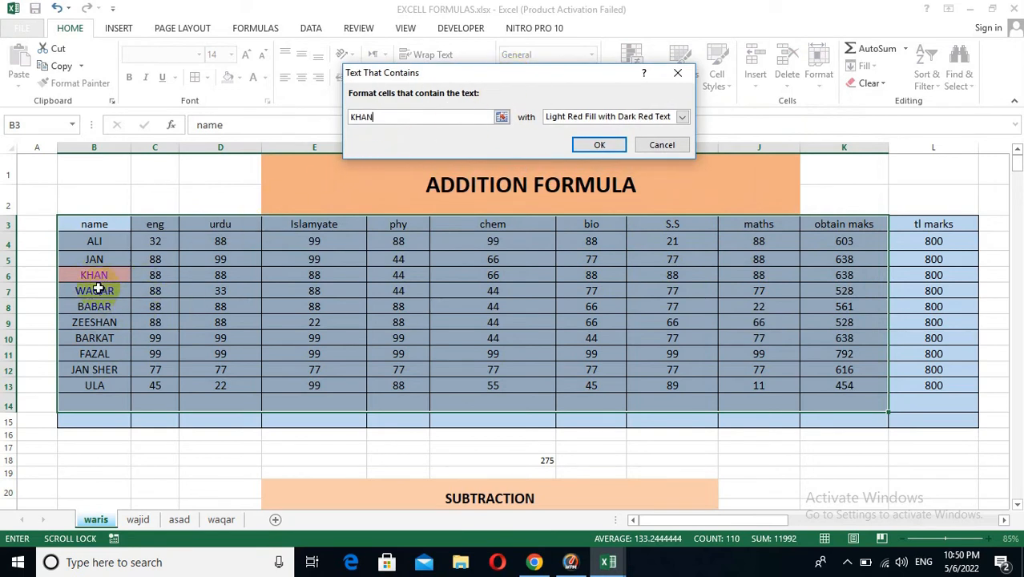
{"action": "left_click", "coordinate": [678, 76]}
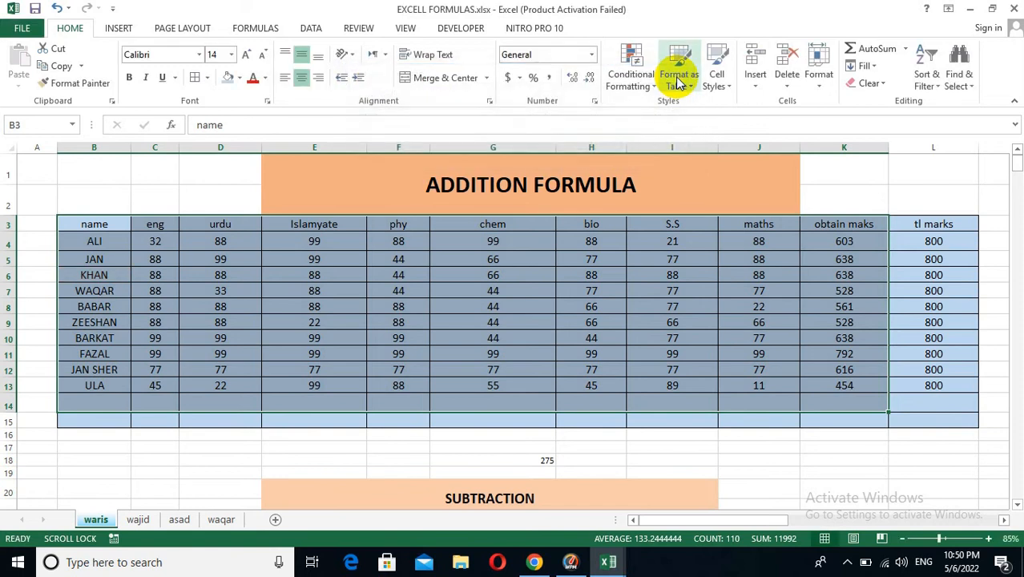
Search the sheet for successive occurrences of a student's name with Find, and close the search.
{"action": "left_click", "coordinate": [375, 273]}
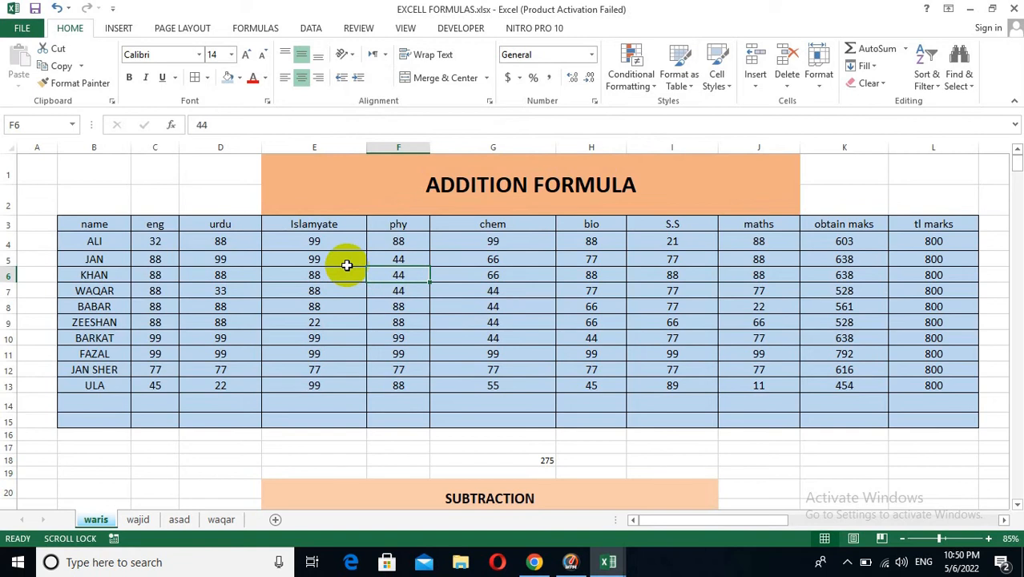
{"action": "key", "text": "ctrl+f"}
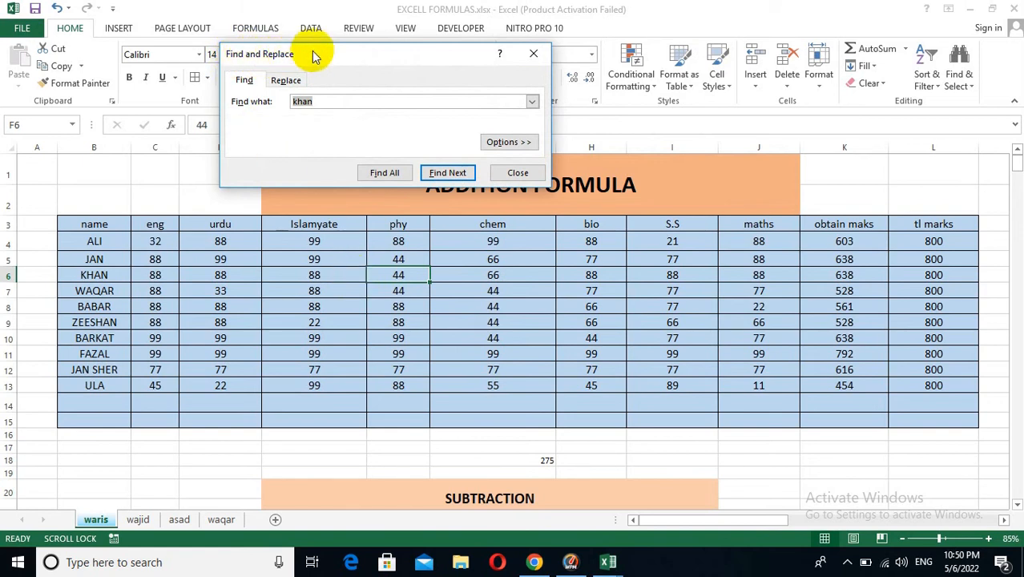
{"action": "double_click", "coordinate": [304, 102]}
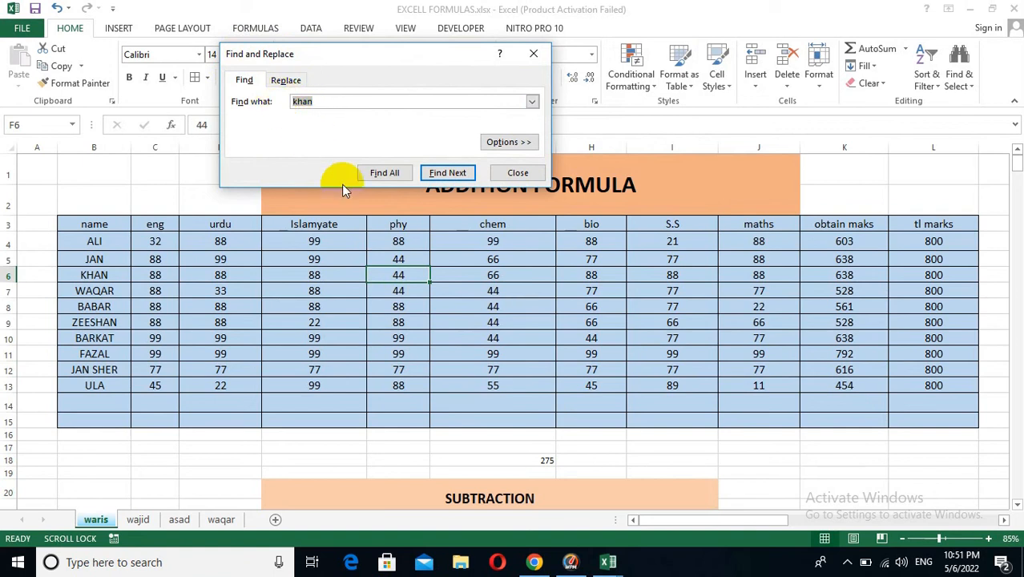
{"action": "type", "text": "JAN"}
{"action": "key", "text": "BackSpace"}
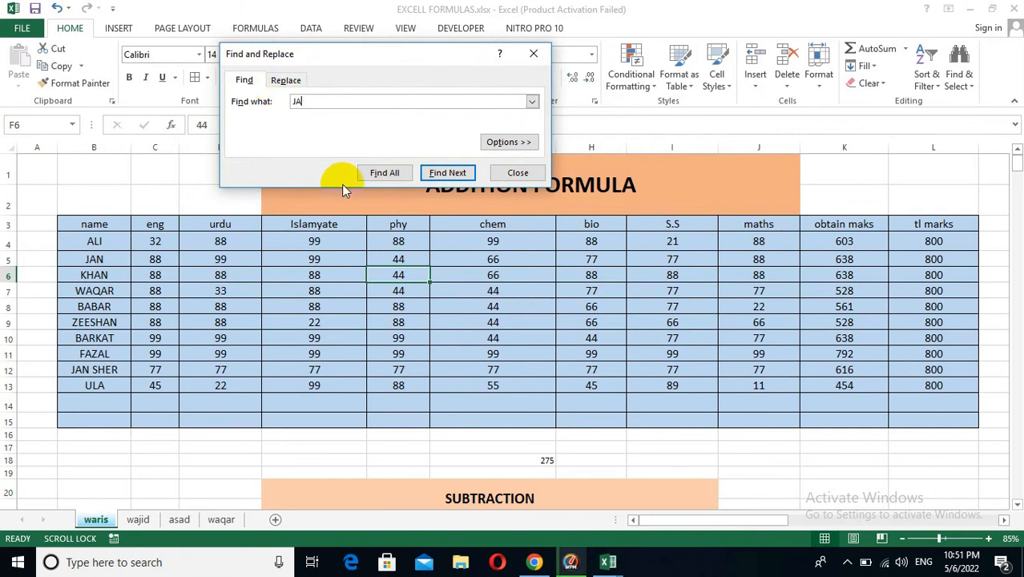
{"action": "type", "text": "N"}
{"action": "key", "text": "Return"}
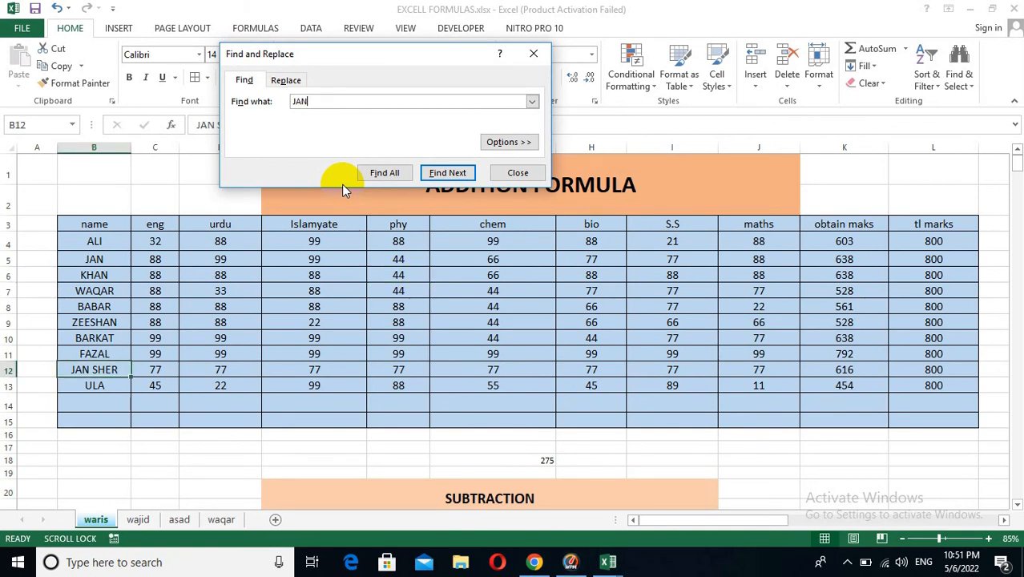
{"action": "key", "text": "Return"}
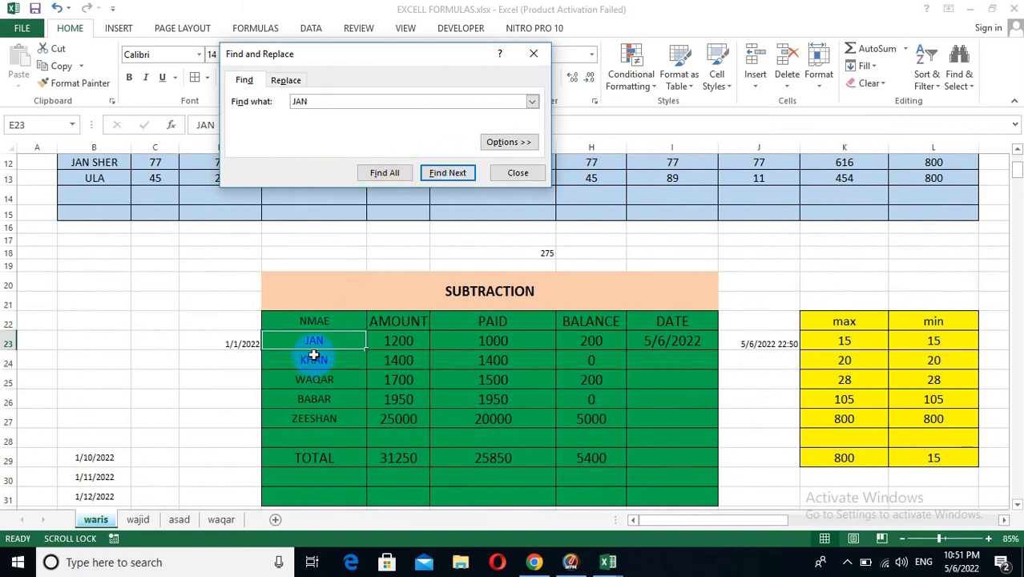
{"action": "left_click", "coordinate": [454, 176]}
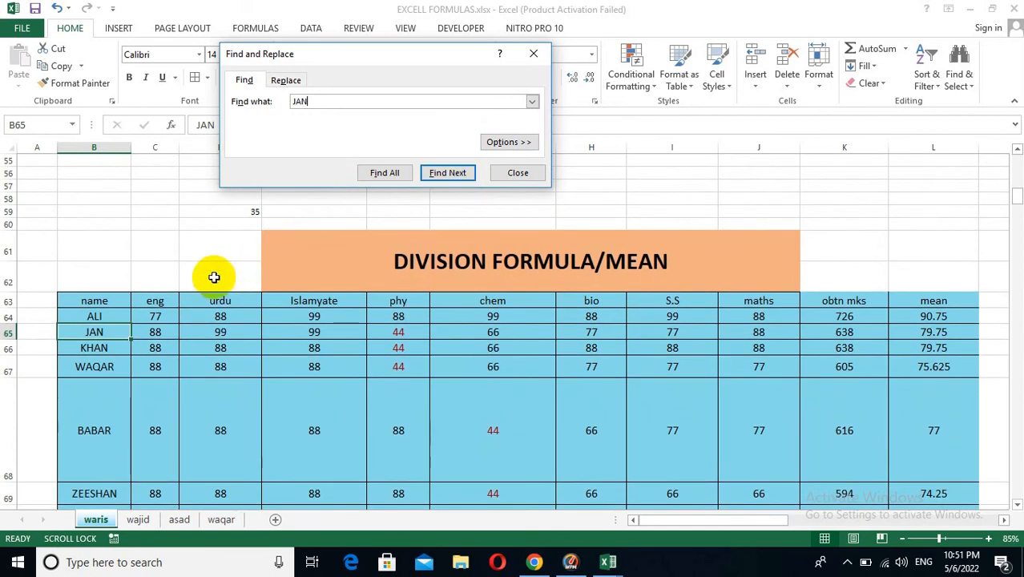
{"action": "left_click", "coordinate": [533, 54]}
{"action": "scroll", "coordinate": [434, 182], "scroll_direction": "up", "scroll_amount": 18}
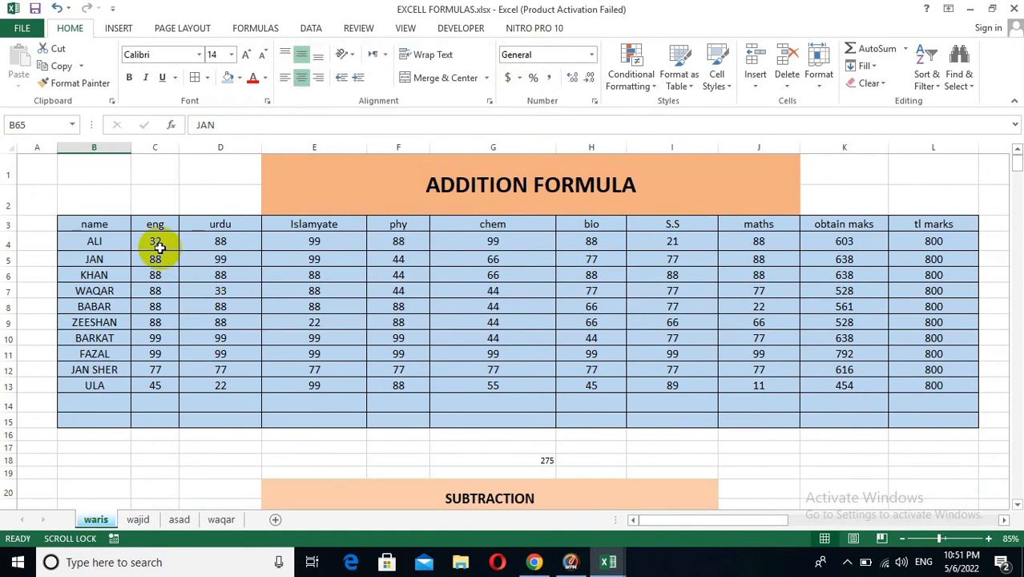
{"action": "left_click", "coordinate": [634, 72]}
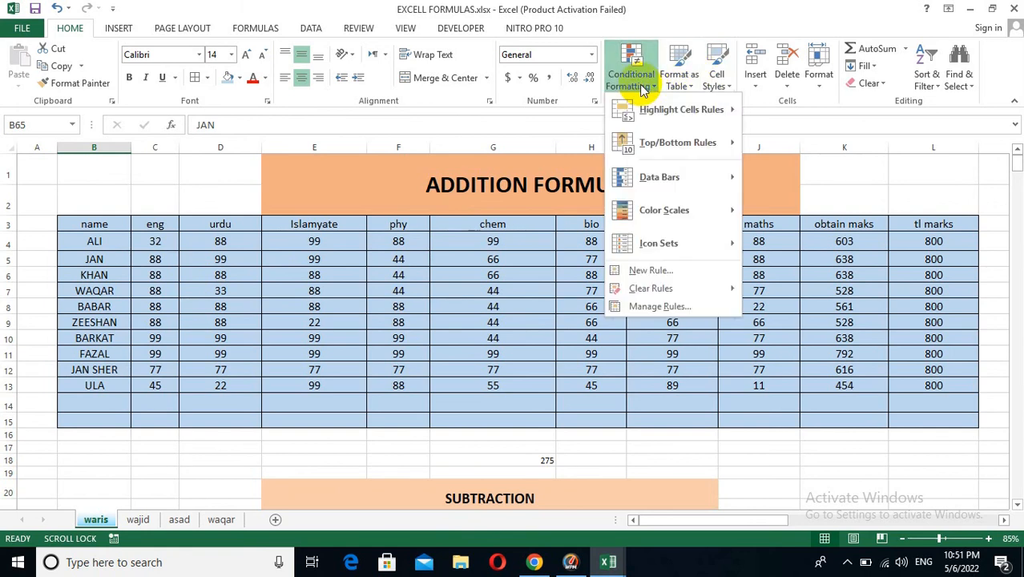
{"action": "mouse_move", "coordinate": [673, 112]}
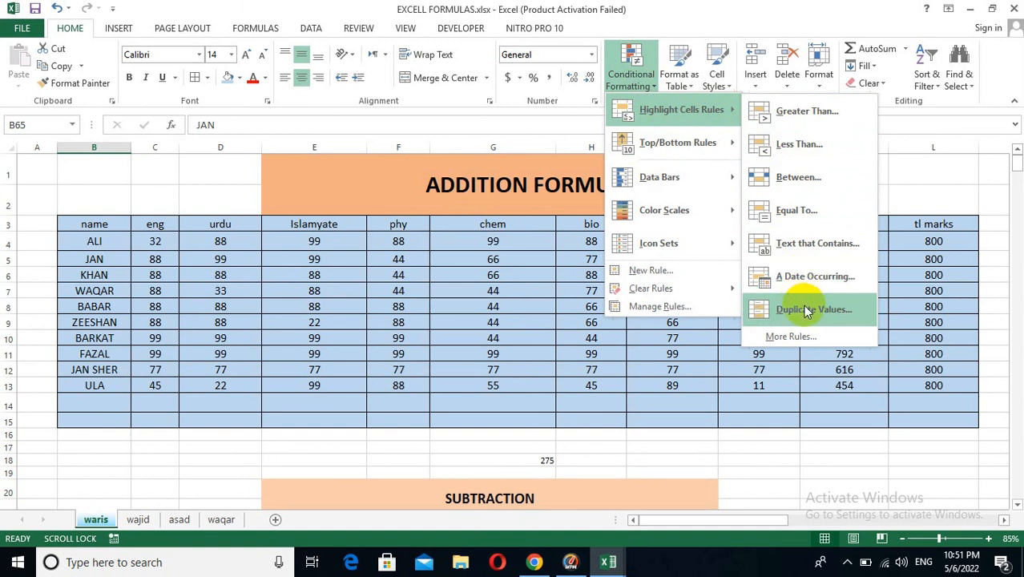
{"action": "left_click", "coordinate": [483, 306]}
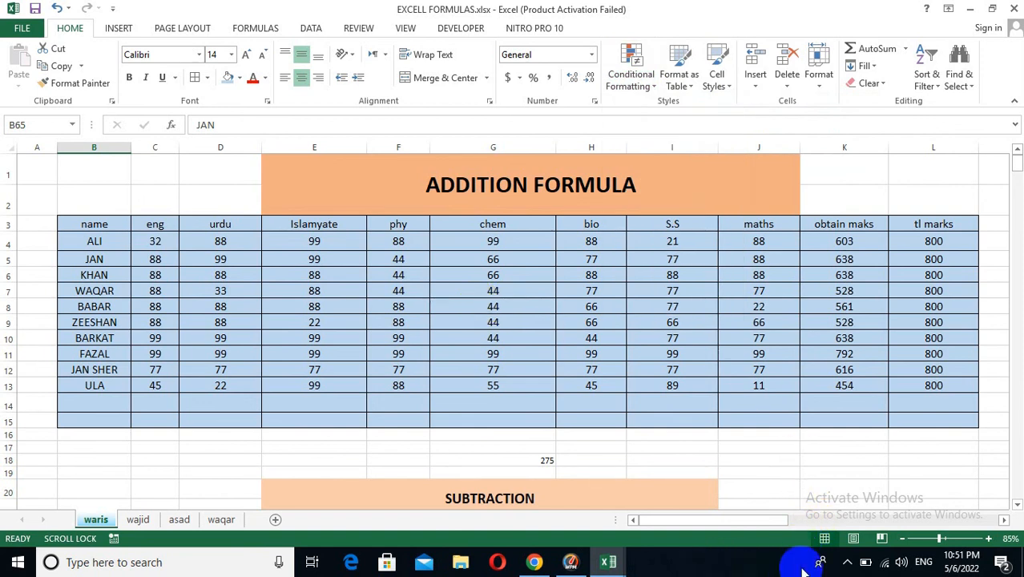
{"action": "left_click", "coordinate": [847, 562]}
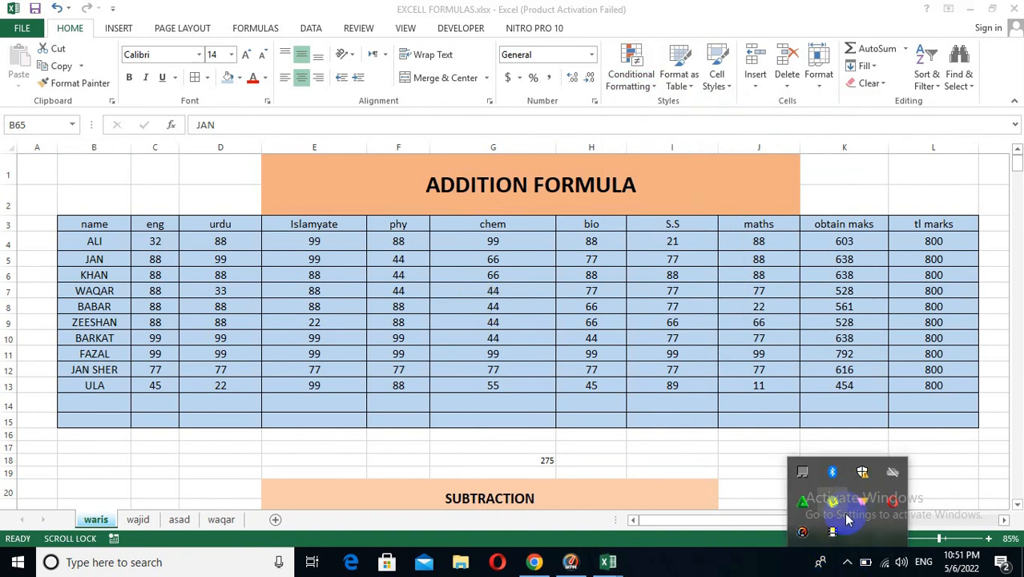